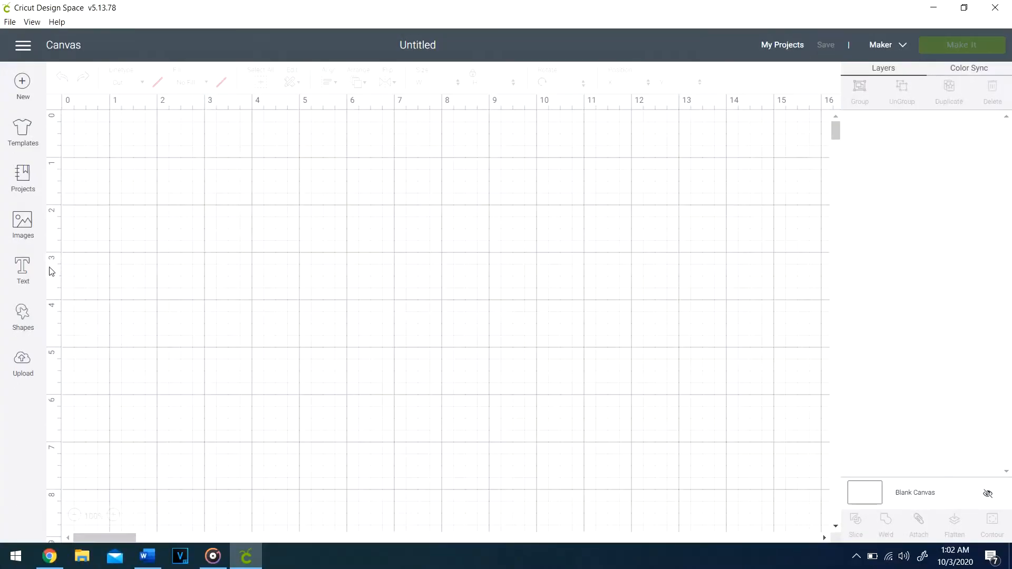
- Add three circle shapes to the blank canvas
left_click(29, 323)
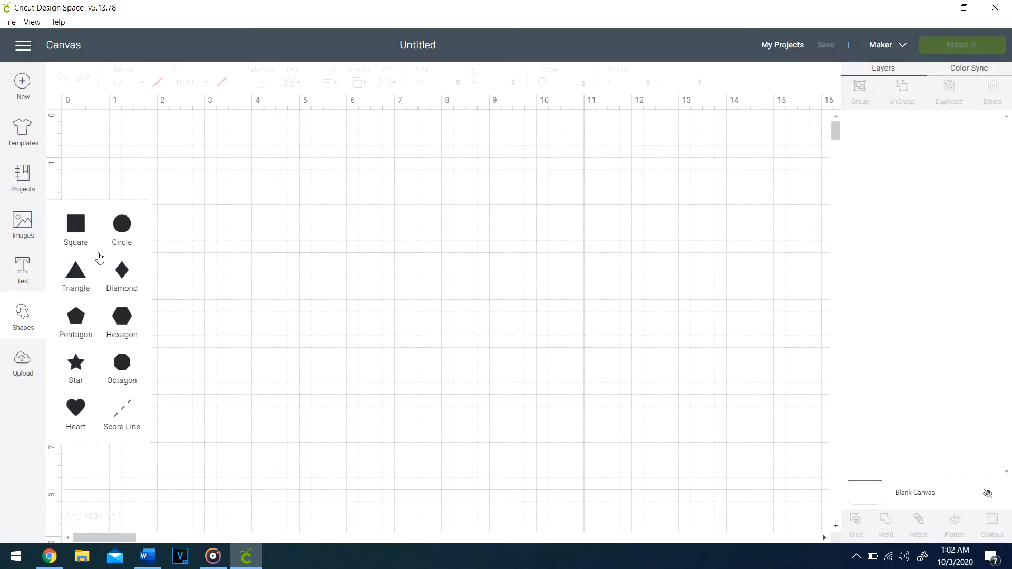
left_click(122, 236)
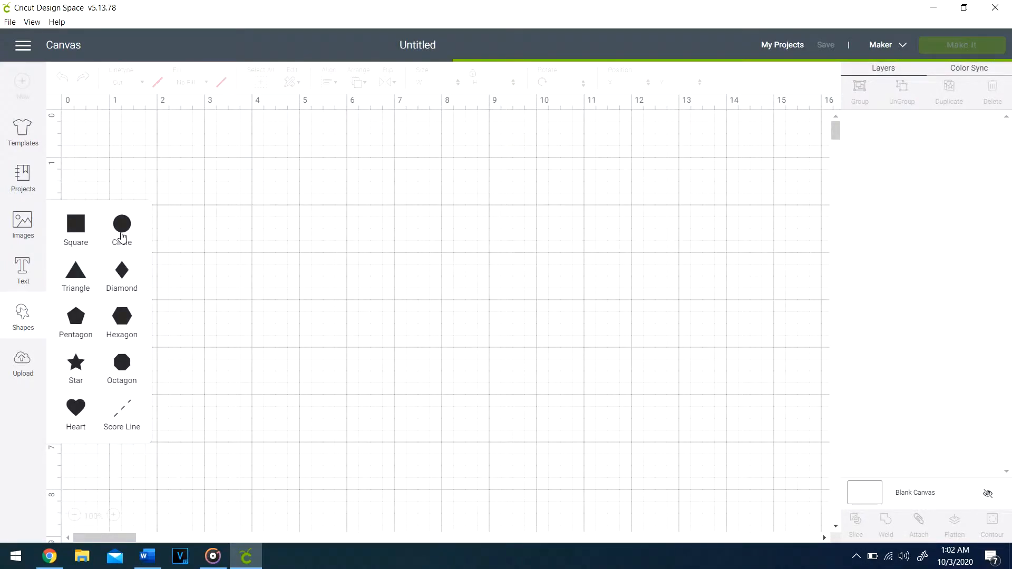
left_click(122, 236)
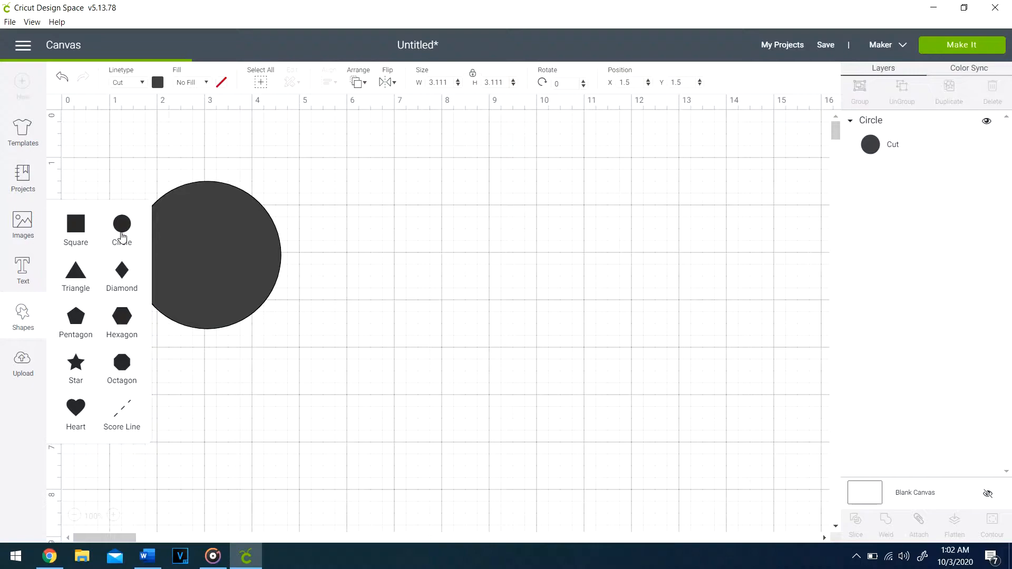
left_click(121, 236)
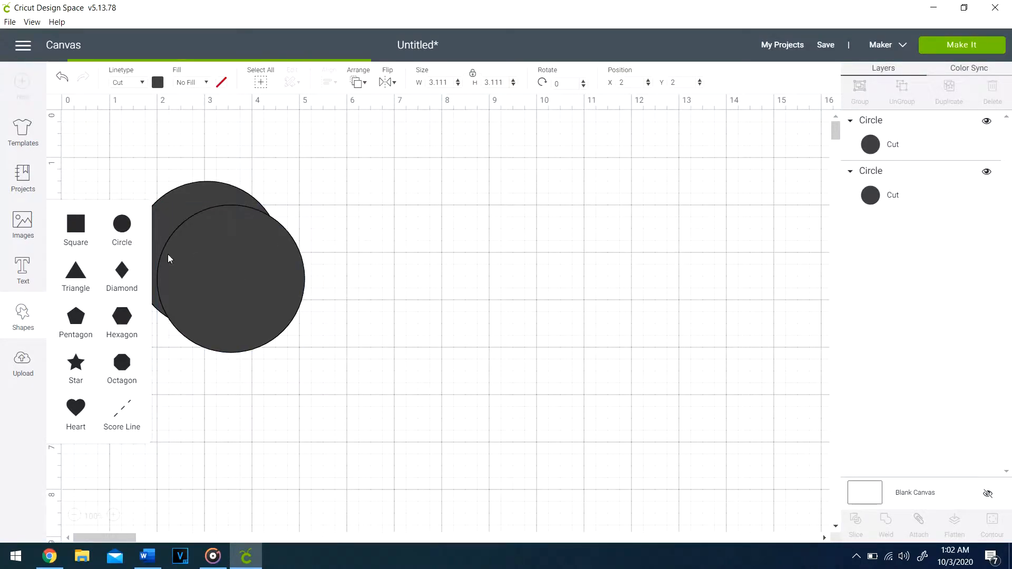
- Move two of the circles away from the stack and set the width of each to 3.5 inches with proportions locked
left_click_drag(225, 284, 445, 257)
double_click(435, 82)
type("3")
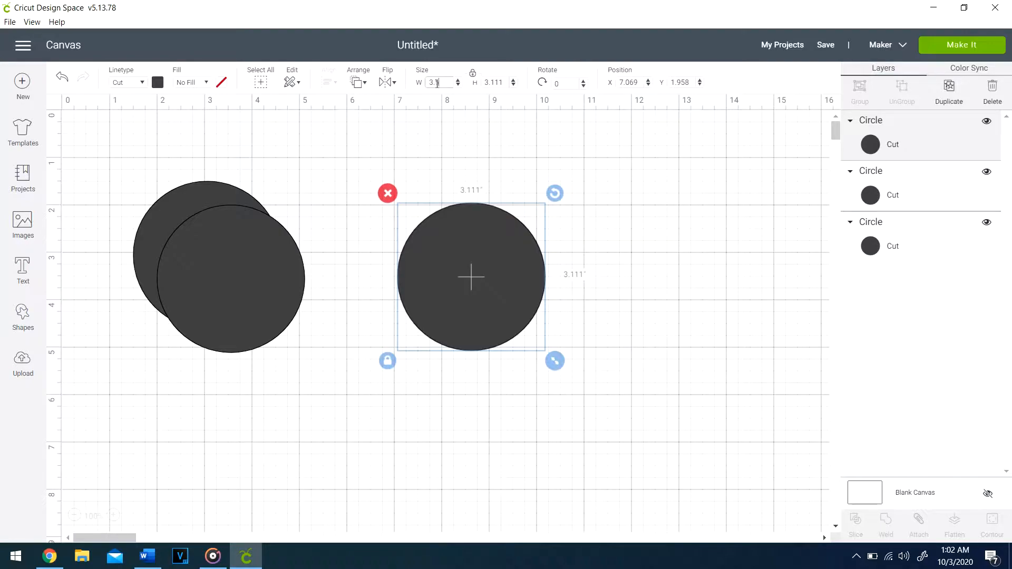
type(".5")
key("Return")
left_click_drag(290, 273, 471, 294)
double_click(444, 83)
type("3.5")
key("Return")
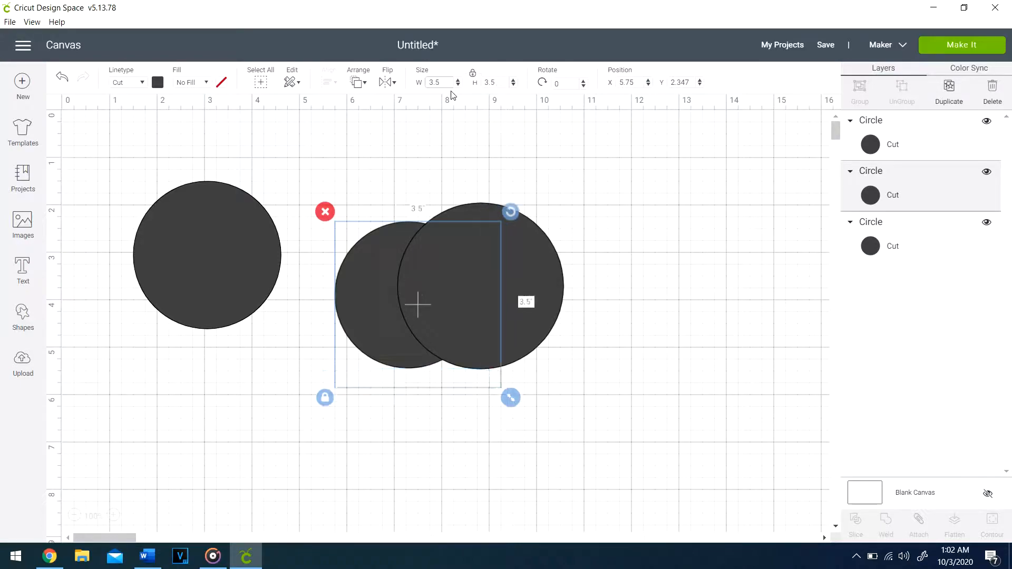
- Set the remaining circle's width to 3 inches and move the front 3.5-inch circle clear of the other two
left_click(257, 258)
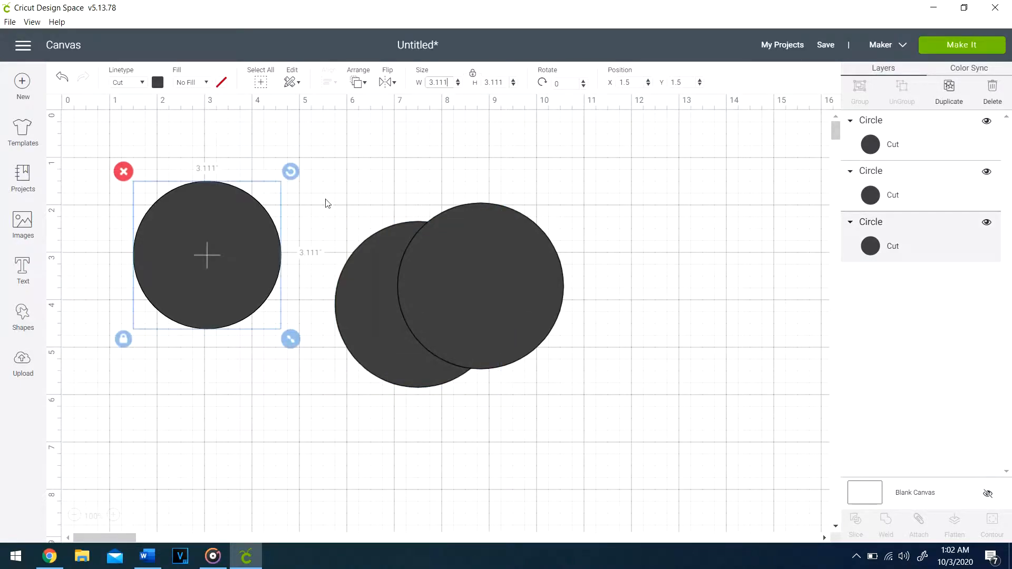
double_click(445, 83)
type("3")
left_click_drag(516, 309, 680, 285)
- Select the 3-inch circle together with the nearer 3.5-inch circle and align them on a common center
left_click(442, 314)
left_click(247, 265, "shift")
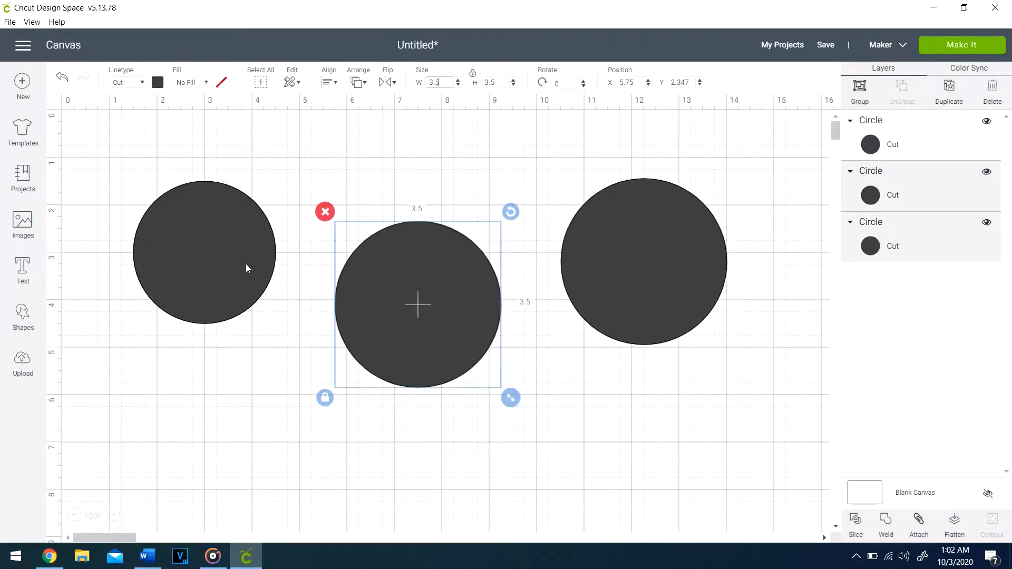
right_click(246, 265)
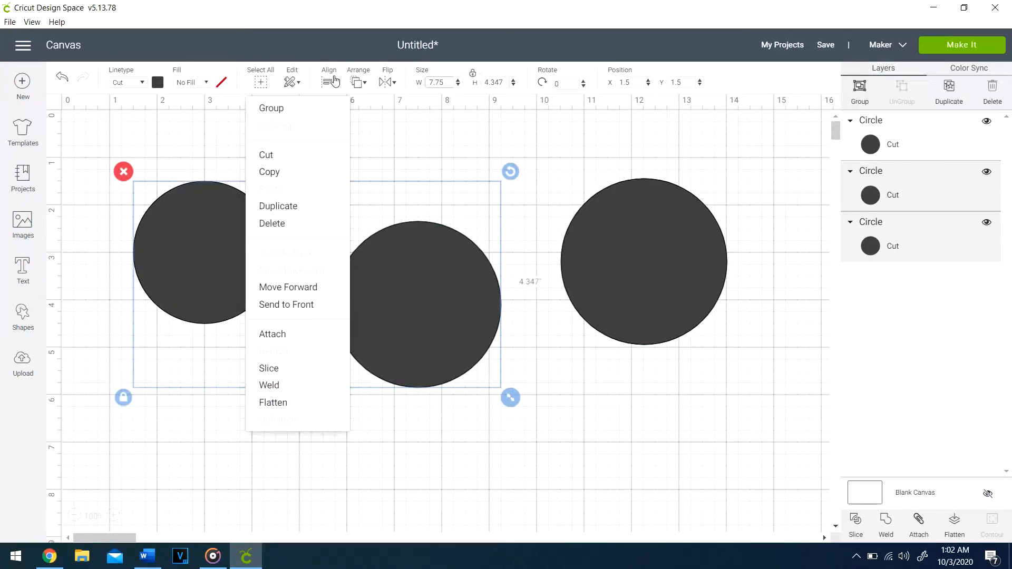
left_click(330, 82)
left_click(343, 233)
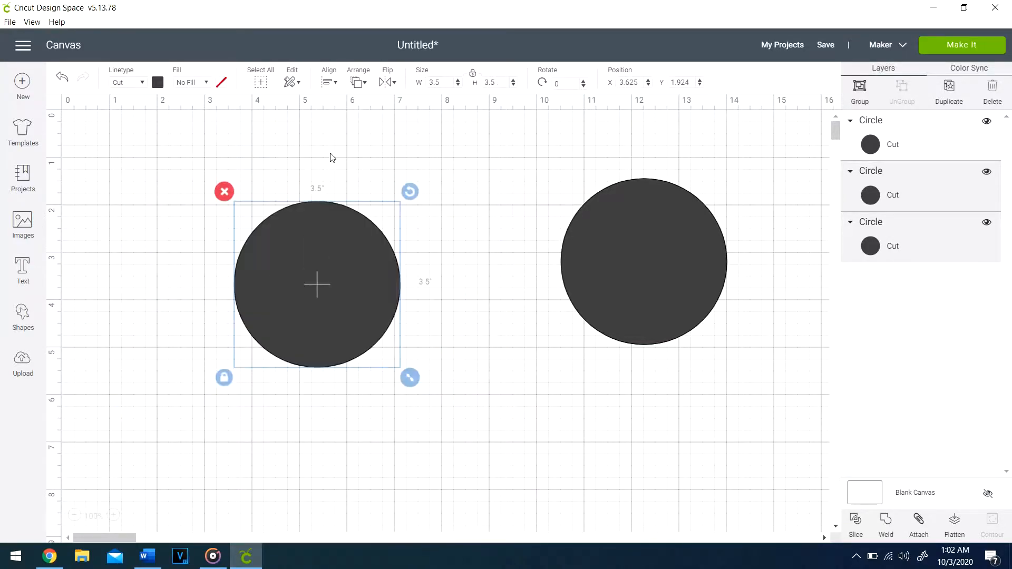
- Slice the centered circles and delete both 3-inch discs, keeping only the outer ring
right_click(349, 252)
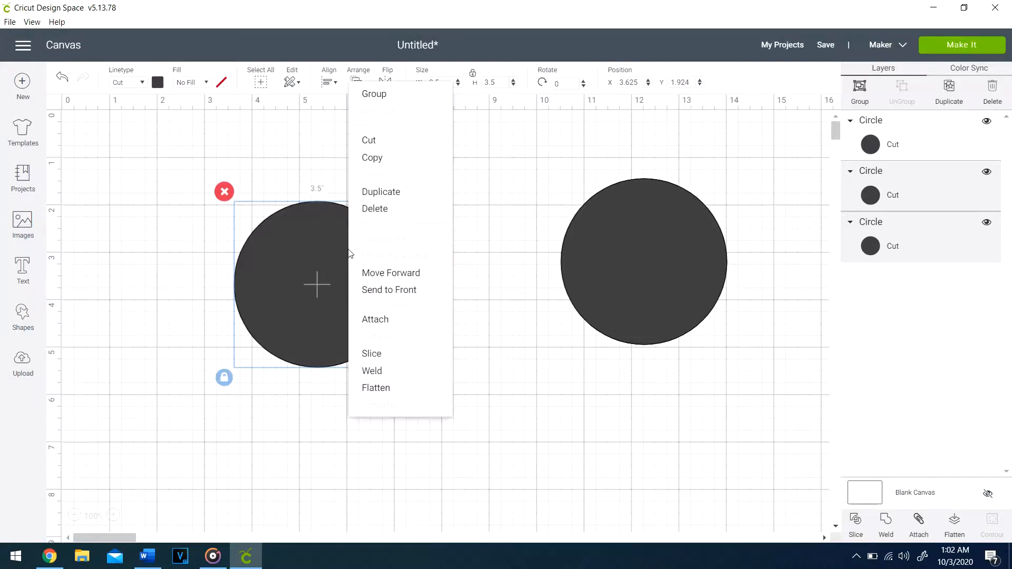
left_click(379, 354)
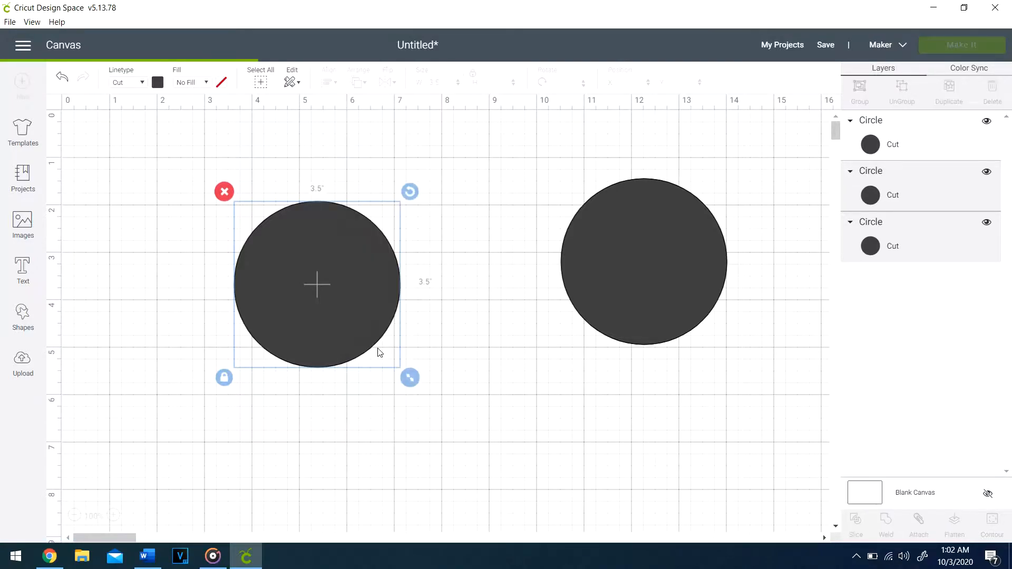
left_click(385, 335)
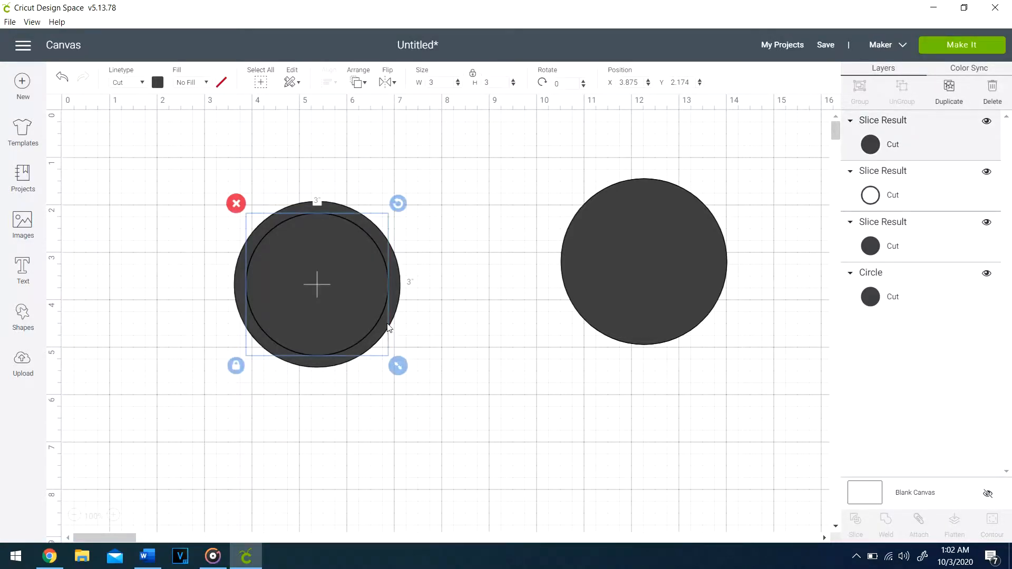
left_click(239, 205)
left_click(296, 277)
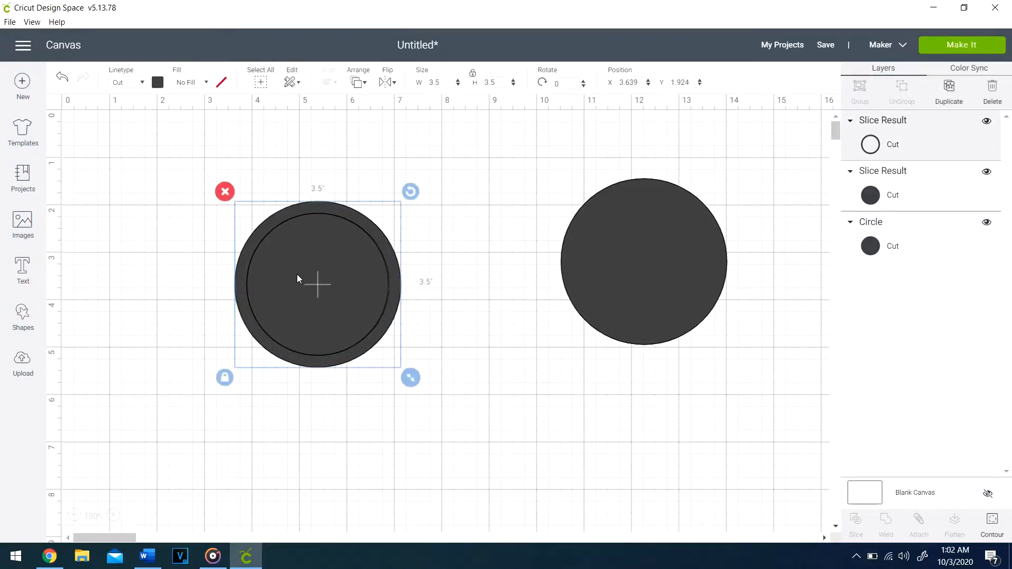
left_click_drag(296, 277, 308, 365)
left_click(306, 265)
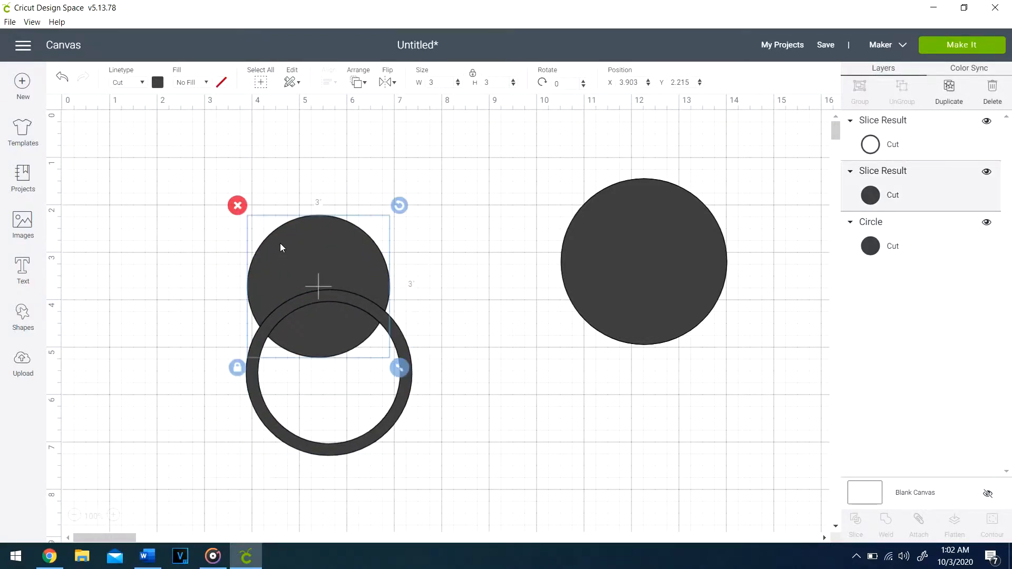
left_click(237, 205)
- Park the spare 3.5-inch circle and the ring together near the 11 to 15 inch marks of the canvas
left_click_drag(328, 303, 436, 220)
left_click_drag(635, 234, 674, 195)
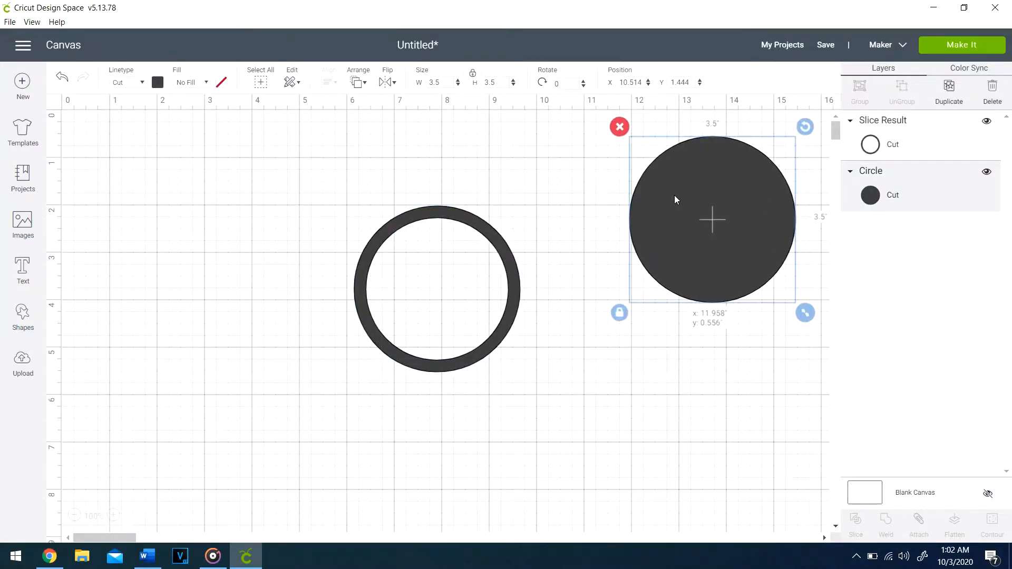
left_click_drag(511, 264, 765, 228)
- Add a triangle and a square, and place the square so that it covers the triangle's upper part
left_click(22, 316)
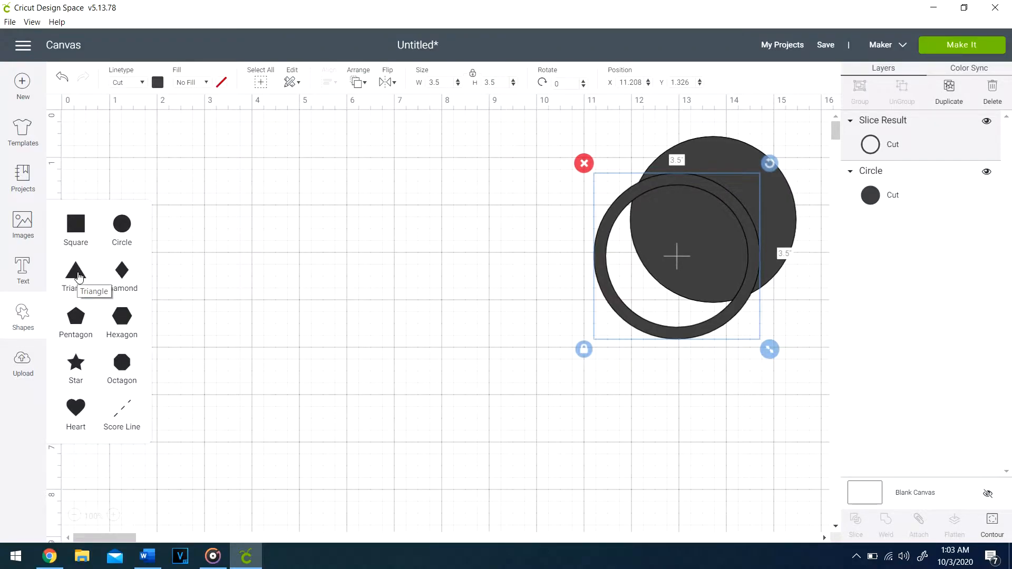
left_click(77, 274)
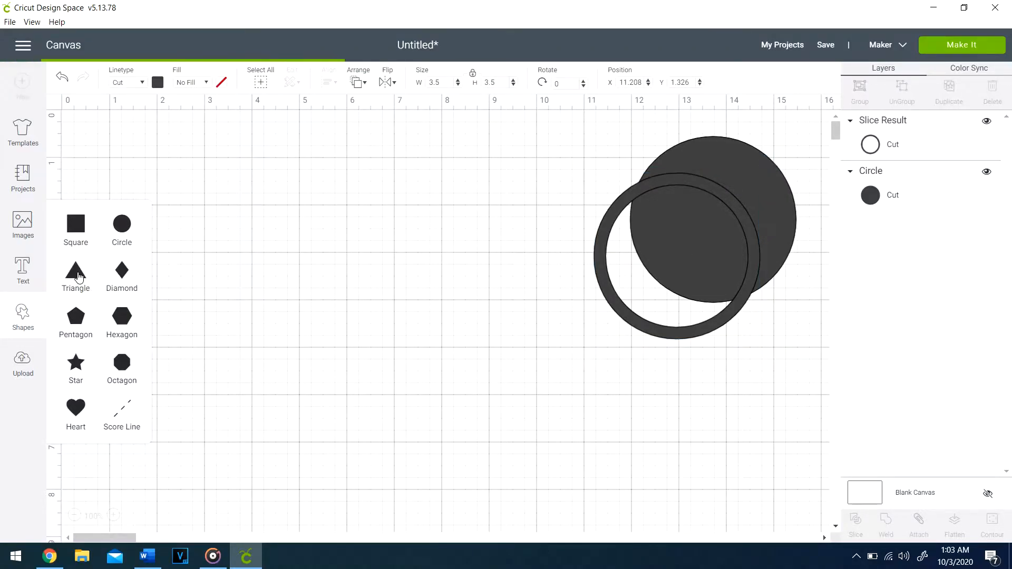
left_click(75, 232)
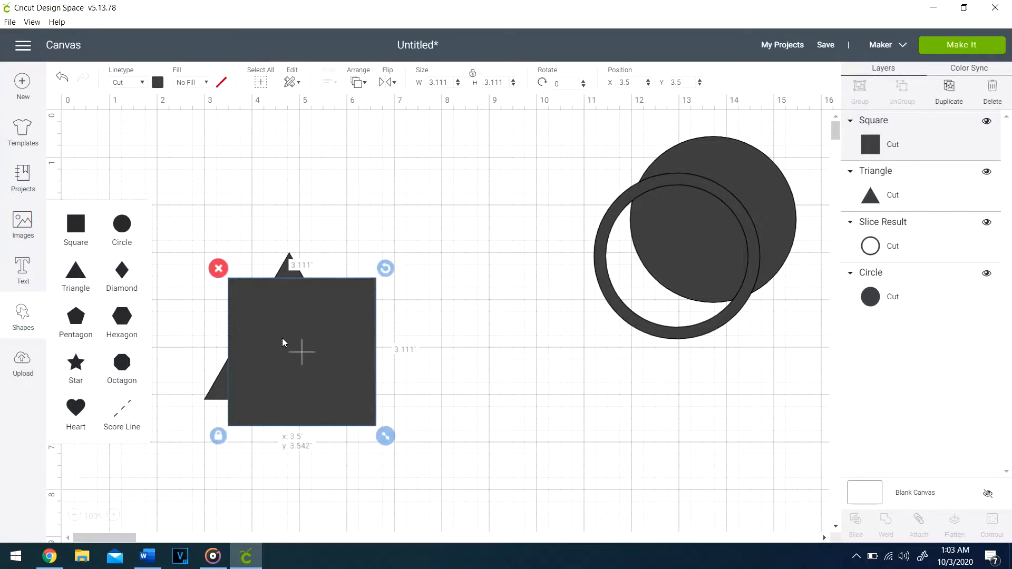
left_click_drag(282, 333, 273, 359)
mouse_move(286, 261)
left_mouse_down()
mouse_move(284, 218)
mouse_move(274, 275)
left_mouse_up()
left_click_drag(287, 343, 274, 245)
- Select the square and the triangle together and slice them
left_click_drag(370, 423, 222, 255)
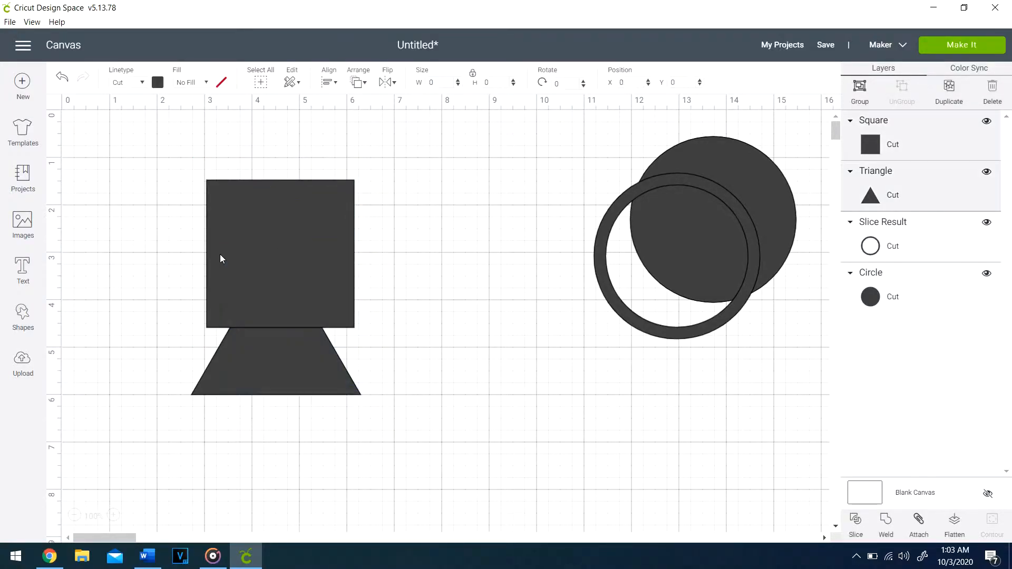
right_click(252, 248)
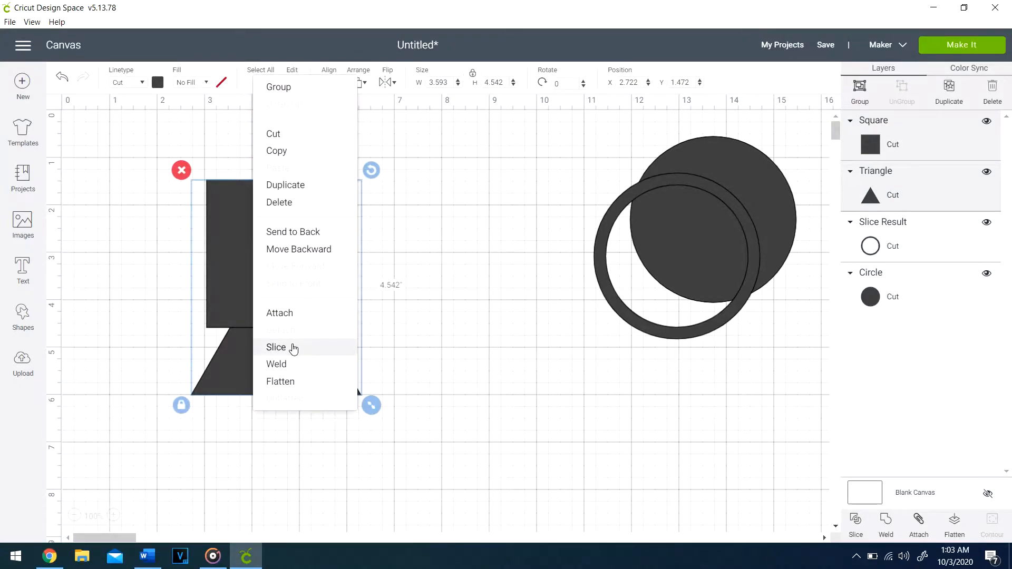
left_click(276, 348)
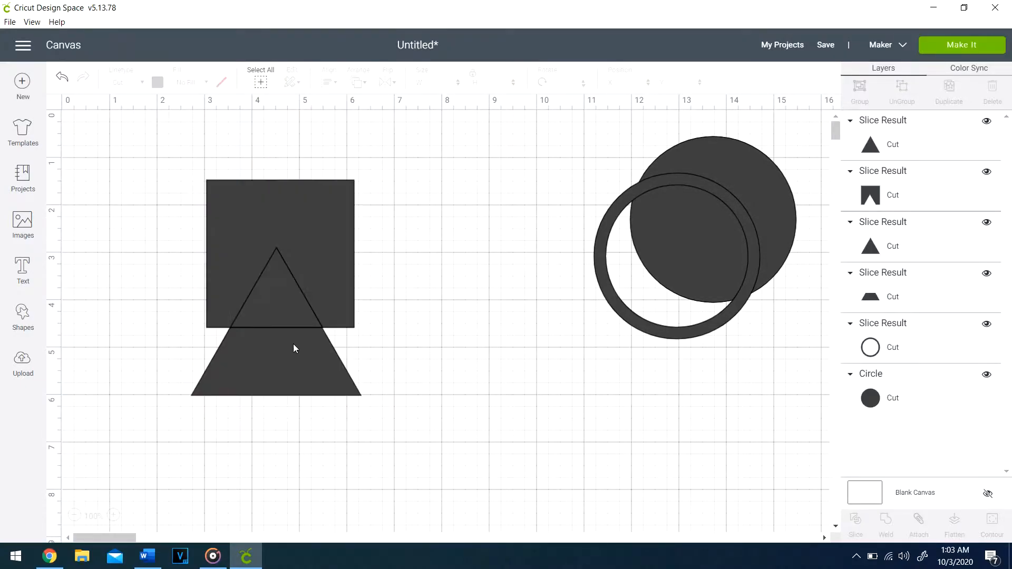
- Delete both small triangle pieces and the notched square, and move the remaining trapezoid slightly
left_click(299, 290)
left_click(221, 238)
left_click(270, 274)
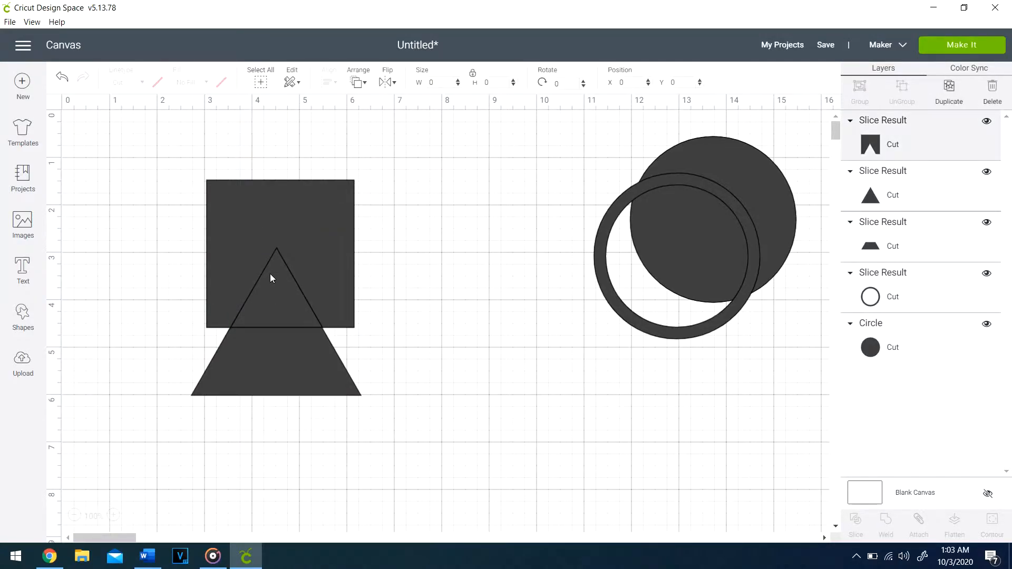
left_click(195, 169)
left_click(274, 277)
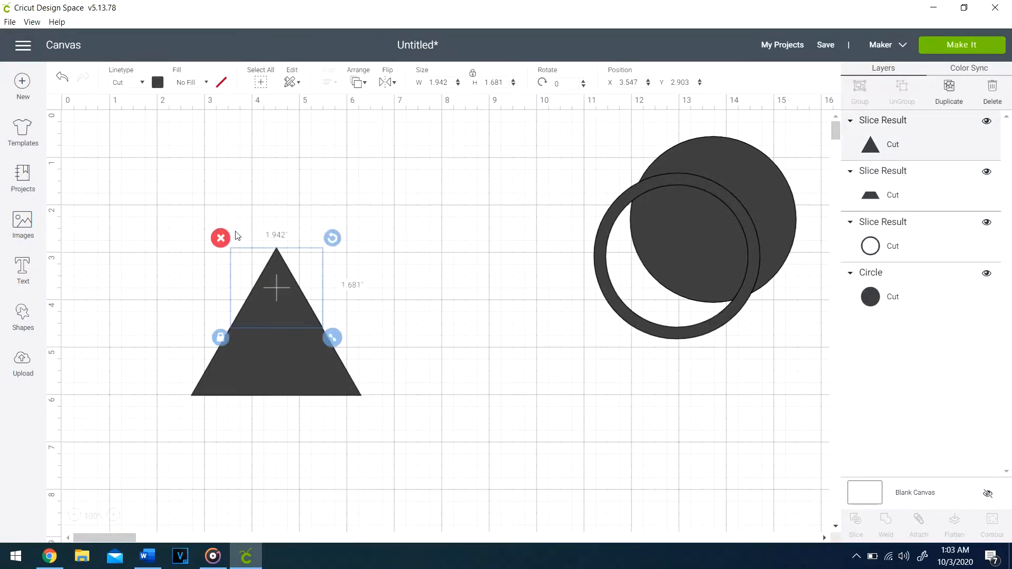
left_click(221, 238)
left_click(299, 315)
left_click_drag(299, 315, 300, 309)
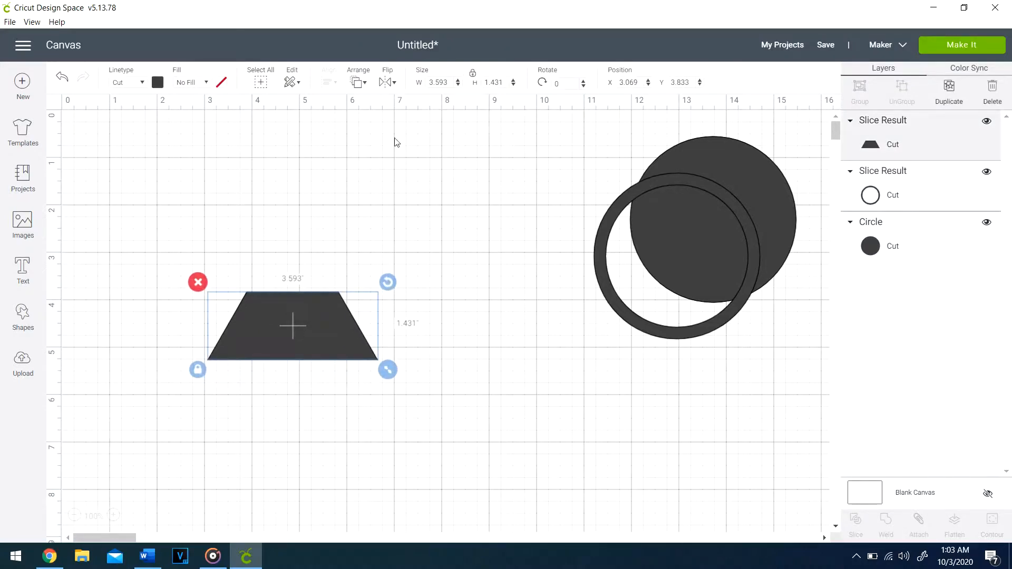
- With proportions unlocked, resize the trapezoid to 4 inches wide and 2 inches high, and lock the proportions again
left_click(445, 84)
type("4")
key("Return")
left_click(495, 84)
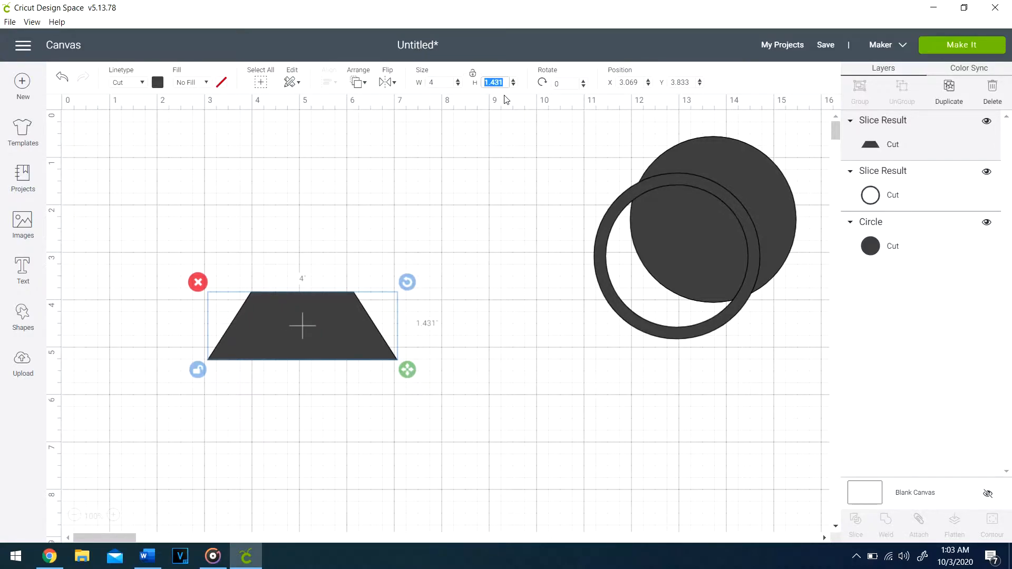
type("2")
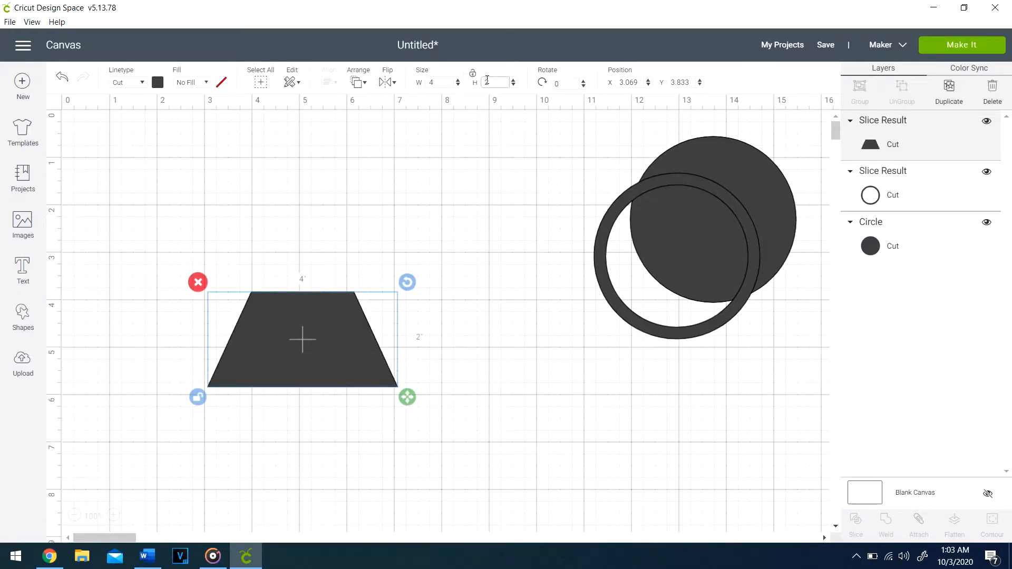
left_click(473, 73)
- Duplicate the trapezoid and place the copy below the ring, with the original near the middle of the canvas
left_click_drag(333, 319, 356, 226)
right_click(356, 226)
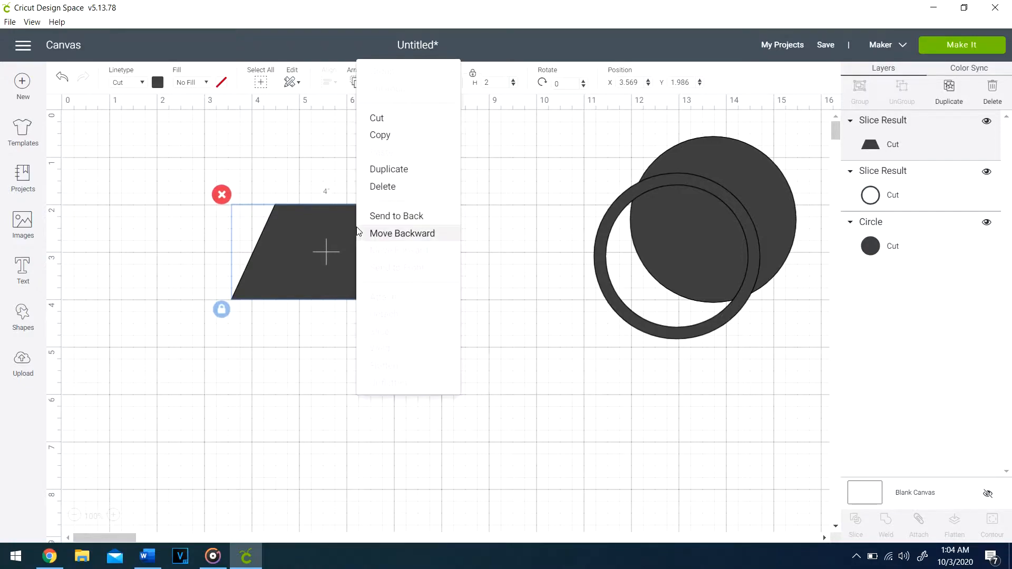
left_click(380, 170)
left_click_drag(341, 249, 649, 411)
left_click_drag(367, 298, 491, 333)
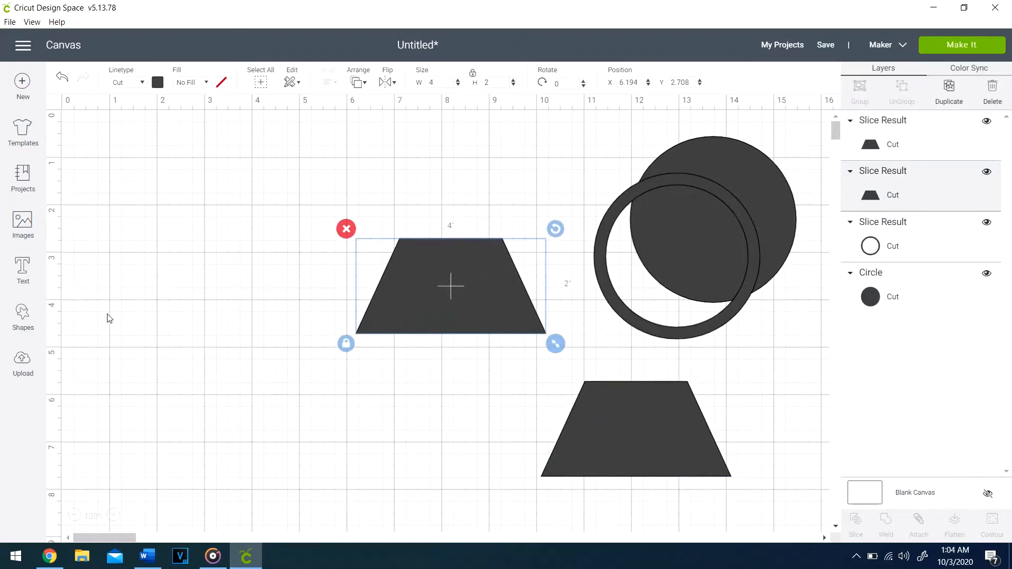
- Add two more circle shapes to the canvas
left_click(19, 324)
left_click(113, 236)
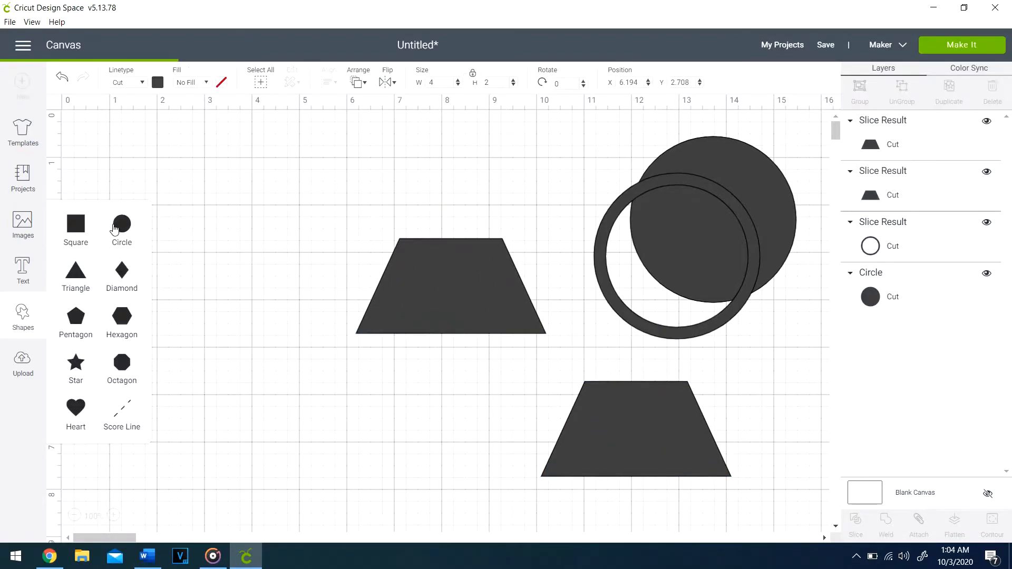
left_click(113, 240)
- Move one new circle clear of the other, set its width to 2 inches and the other's to 1 inch
left_click_drag(296, 347, 180, 187)
left_click(449, 82)
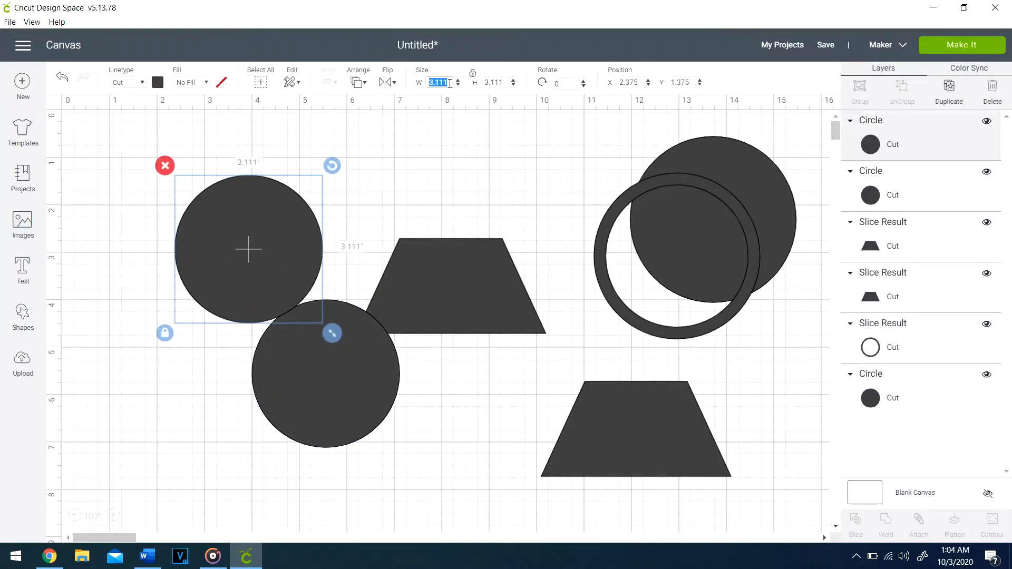
type("2")
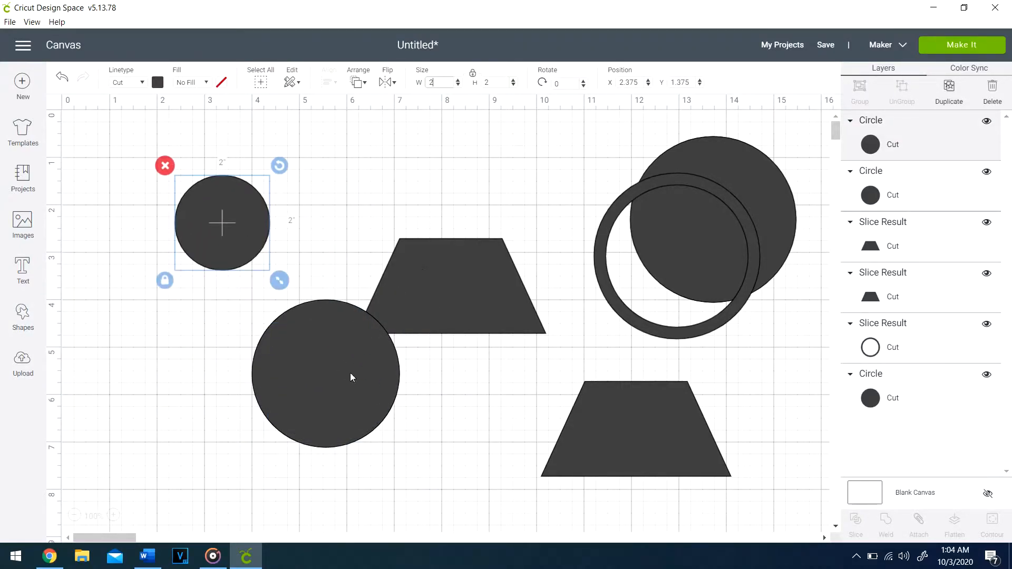
left_click(343, 383)
left_click(440, 82)
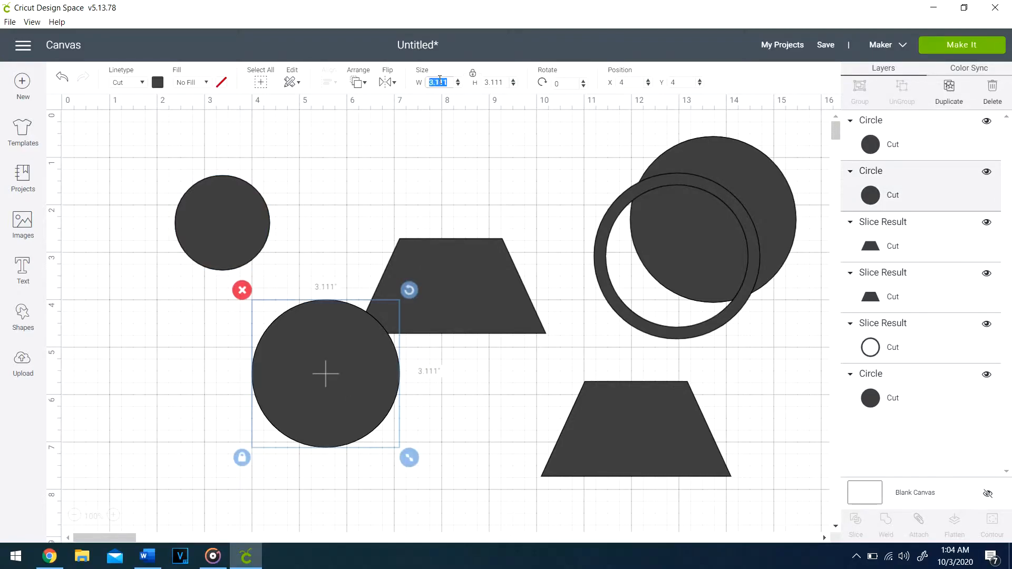
type("1")
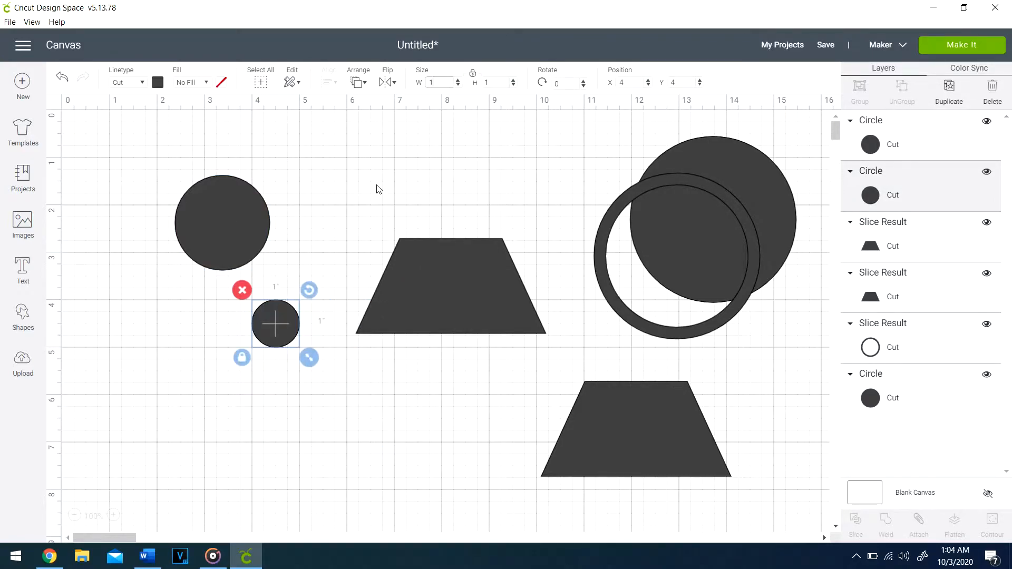
- Center the 1-inch and 2-inch circles on each other and slice them
left_click(243, 245, "shift")
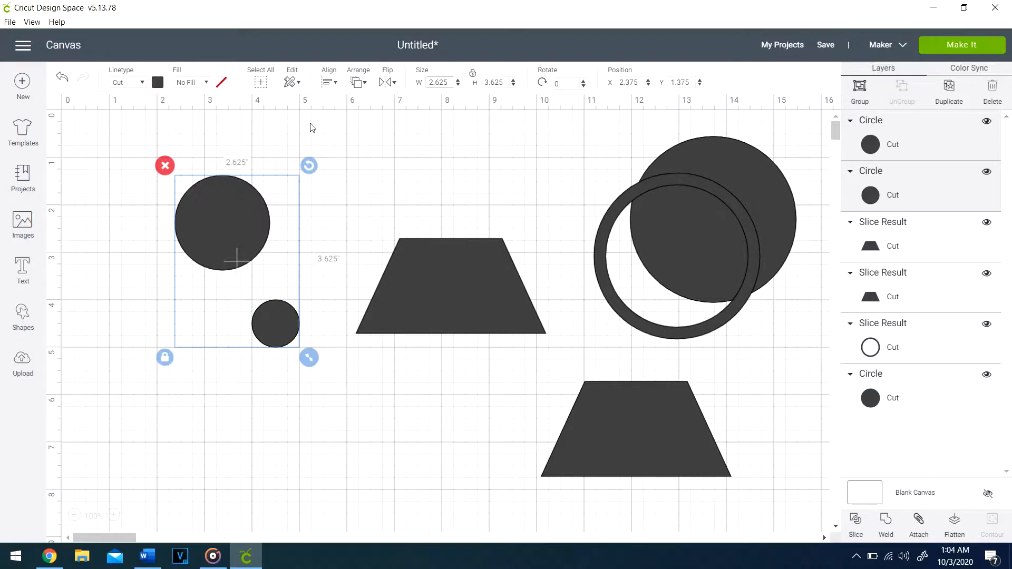
left_click(330, 85)
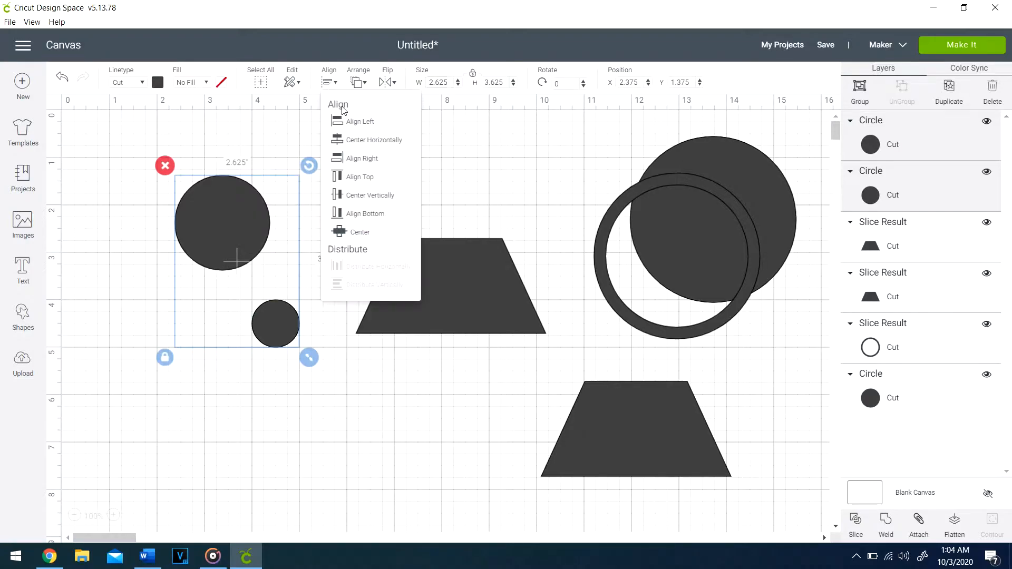
left_click(354, 235)
right_click(271, 235)
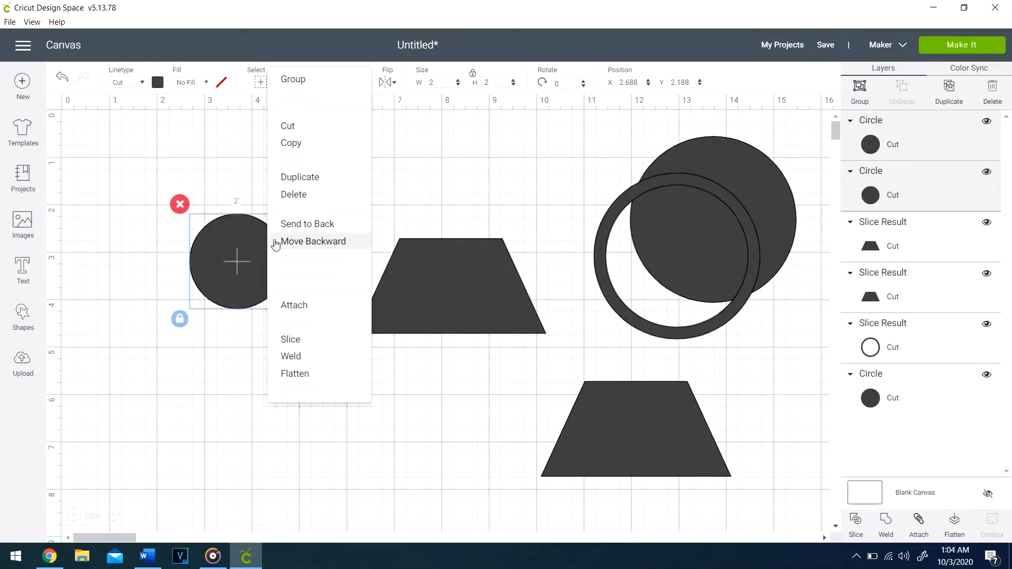
left_click(293, 340)
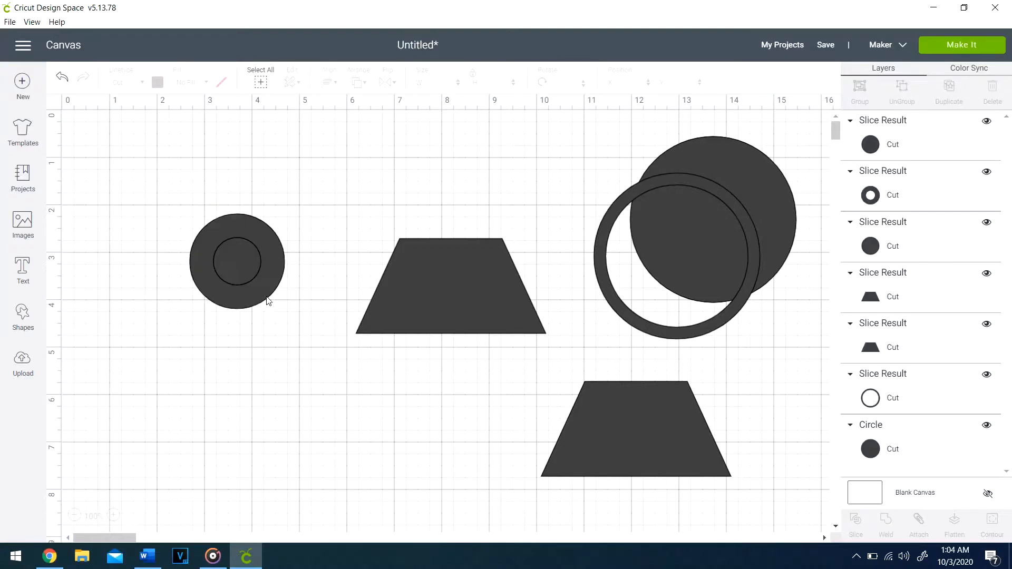
- Pull the sliced pieces apart and delete both 1-inch circles, keeping only the 2-inch ring
left_click_drag(245, 261, 243, 355)
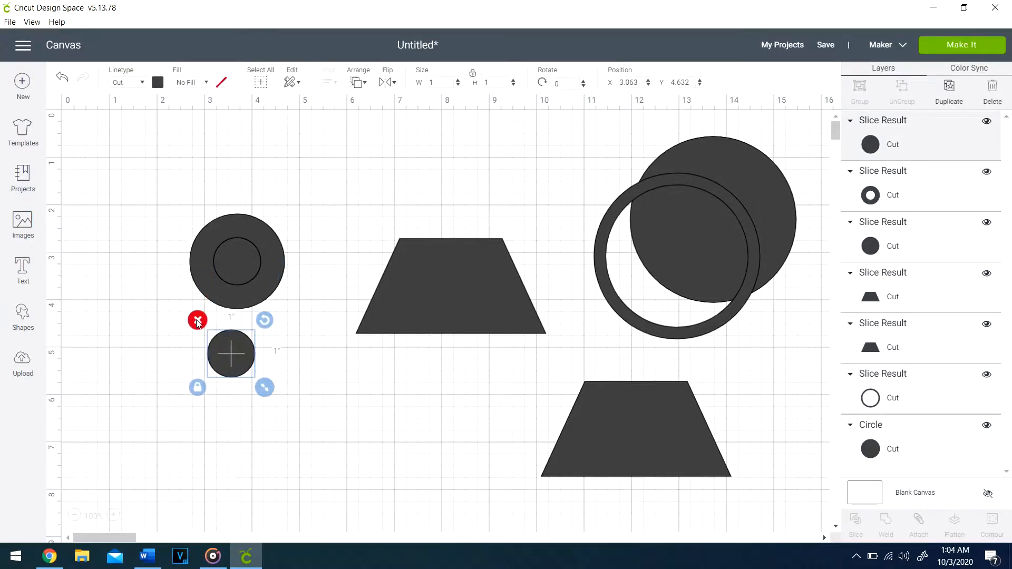
left_click(200, 318)
left_click(228, 264)
left_click_drag(209, 264, 205, 347)
left_click(238, 262)
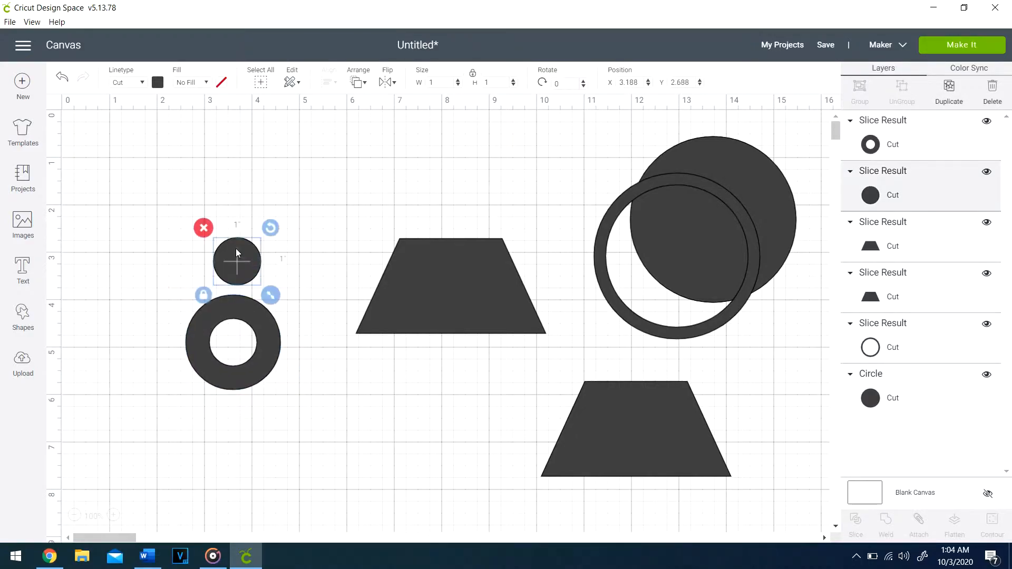
left_click(204, 227)
- Move the 2-inch ring up, the middle trapezoid down, and the other trapezoid slightly to the right
left_click_drag(238, 310, 242, 215)
left_click_drag(446, 266, 449, 343)
left_click_drag(606, 393, 626, 399)
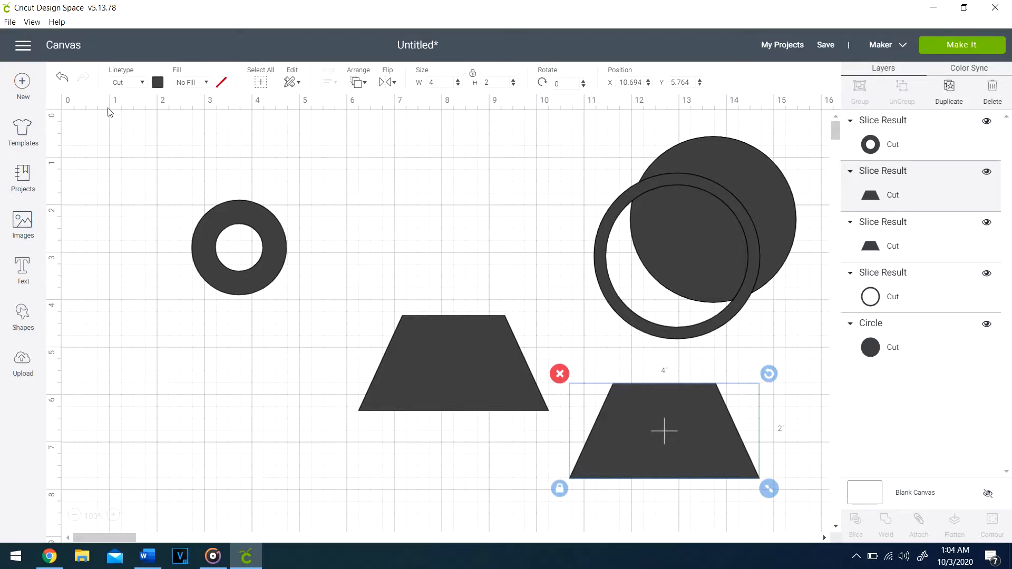
- Position the 2-inch ring at X 0, Y 0
left_click(265, 233)
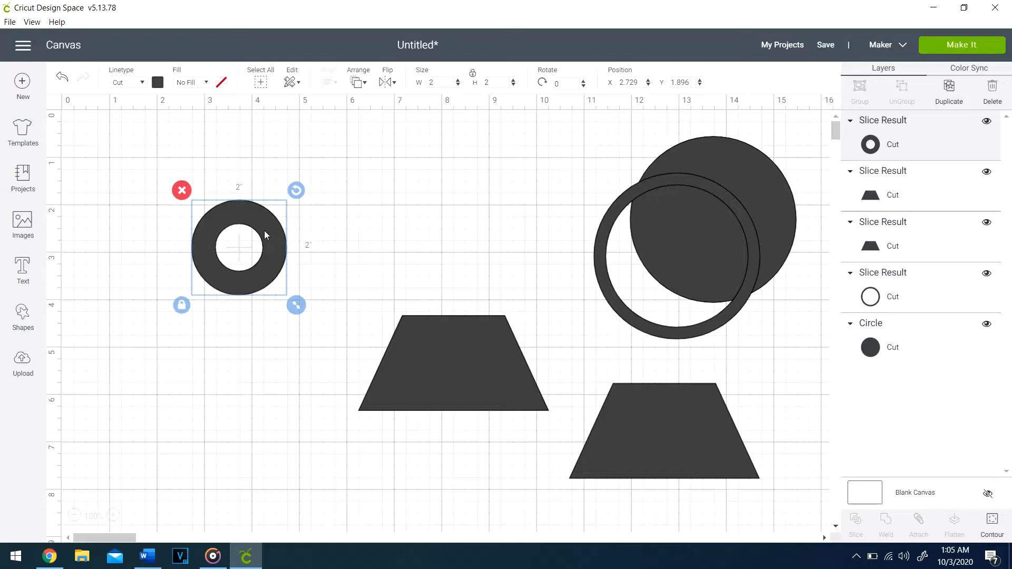
left_click_drag(264, 229, 250, 172)
double_click(626, 82)
type("0")
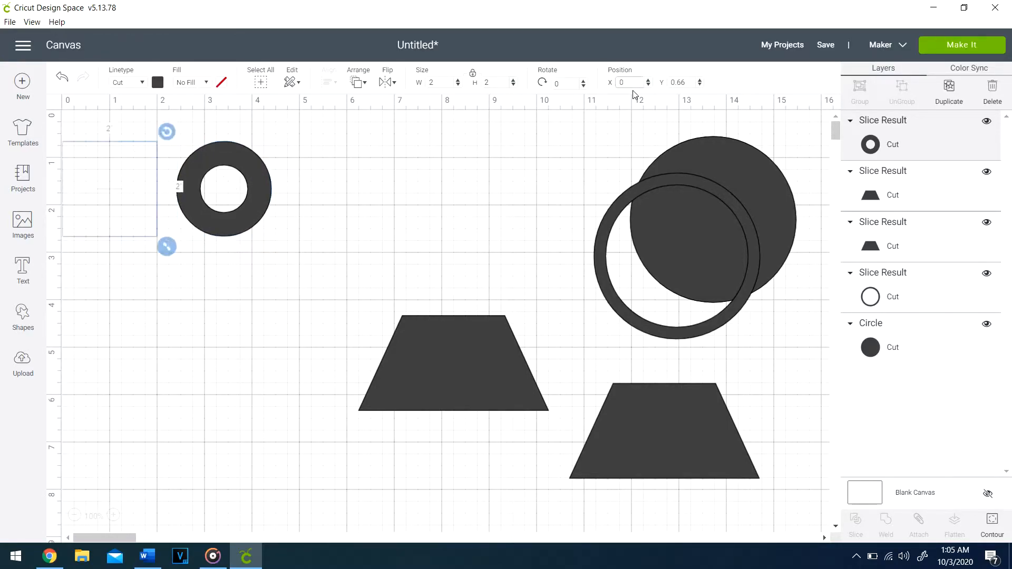
double_click(680, 82)
type("0")
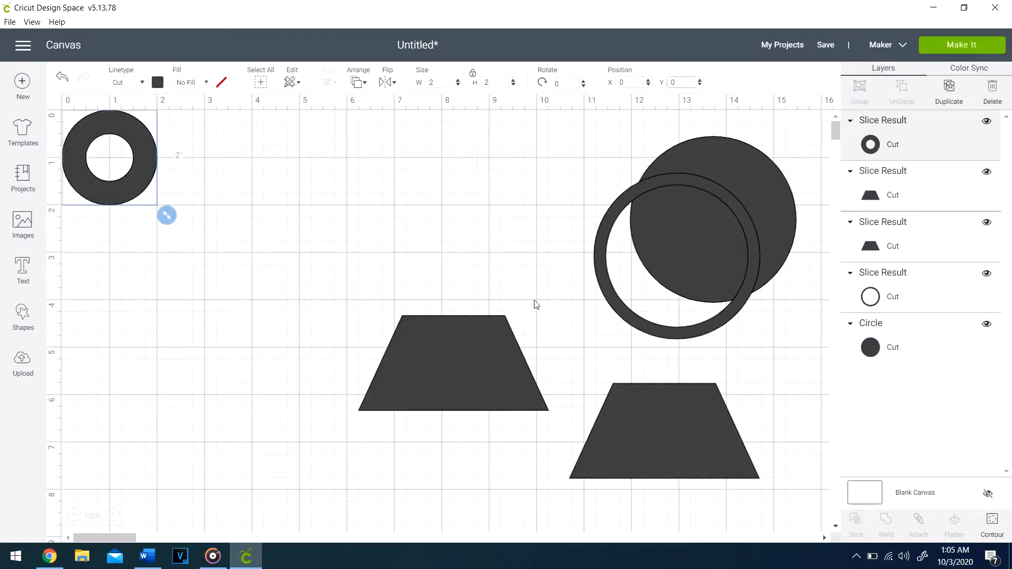
- Position the middle trapezoid at X 0, Y 1.75 so it overlaps the bottom of the small ring
left_click(485, 368)
double_click(633, 86)
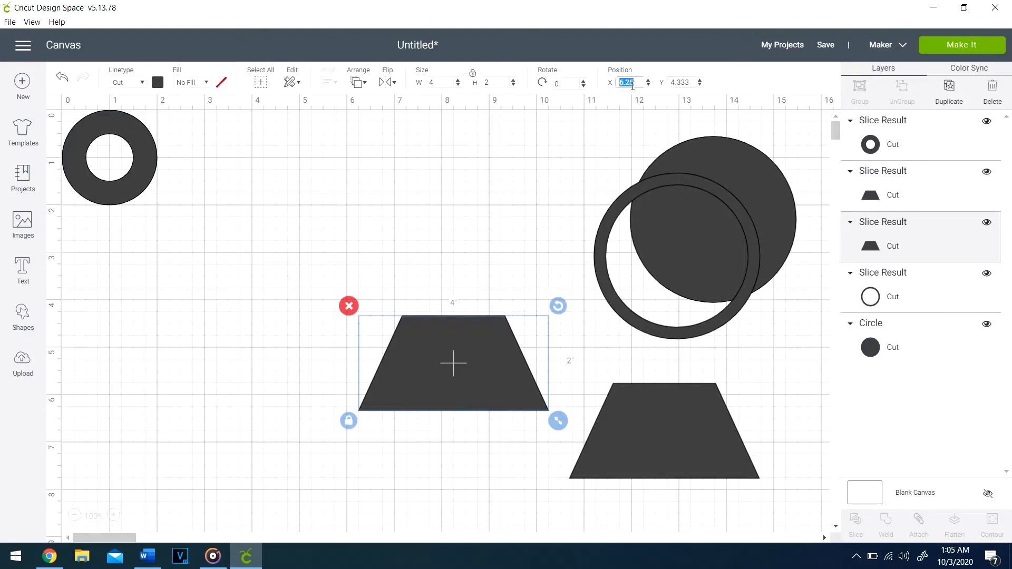
type("0")
key("Tab")
type("1")
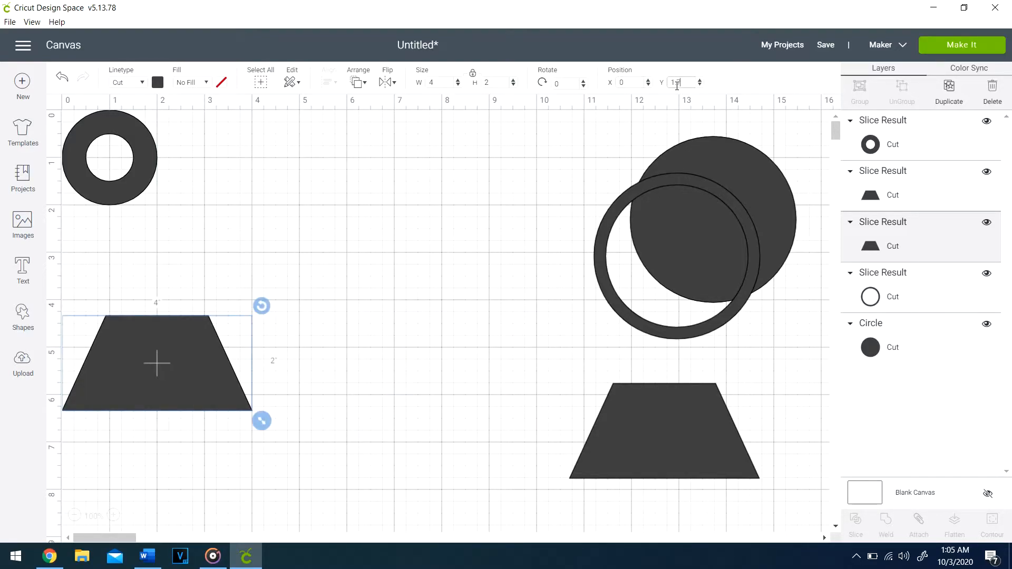
key("Return")
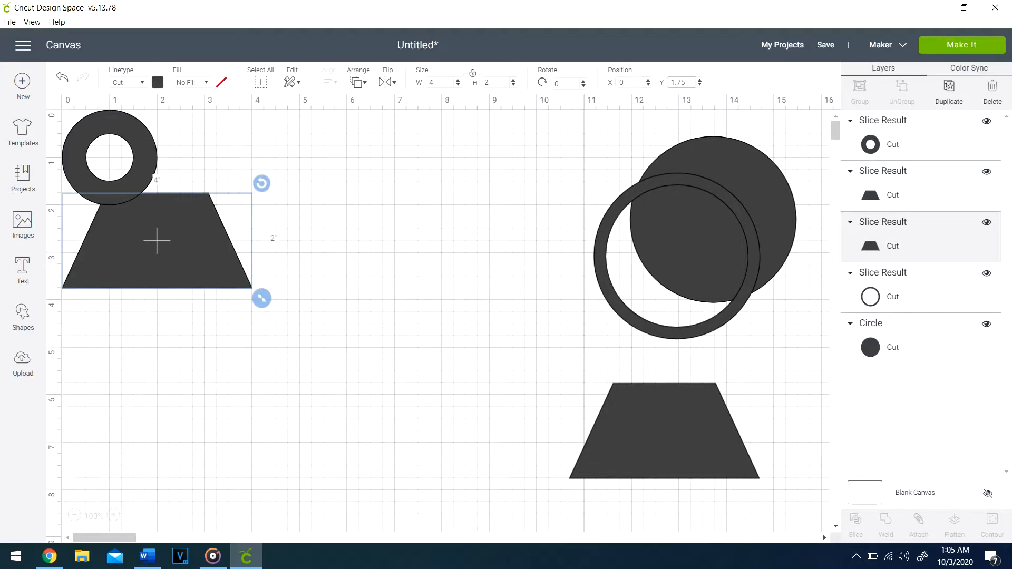
- Center the small ring and trapezoid horizontally, weld them into one hanger, and move it toward the middle of the canvas
left_click(157, 155, "shift")
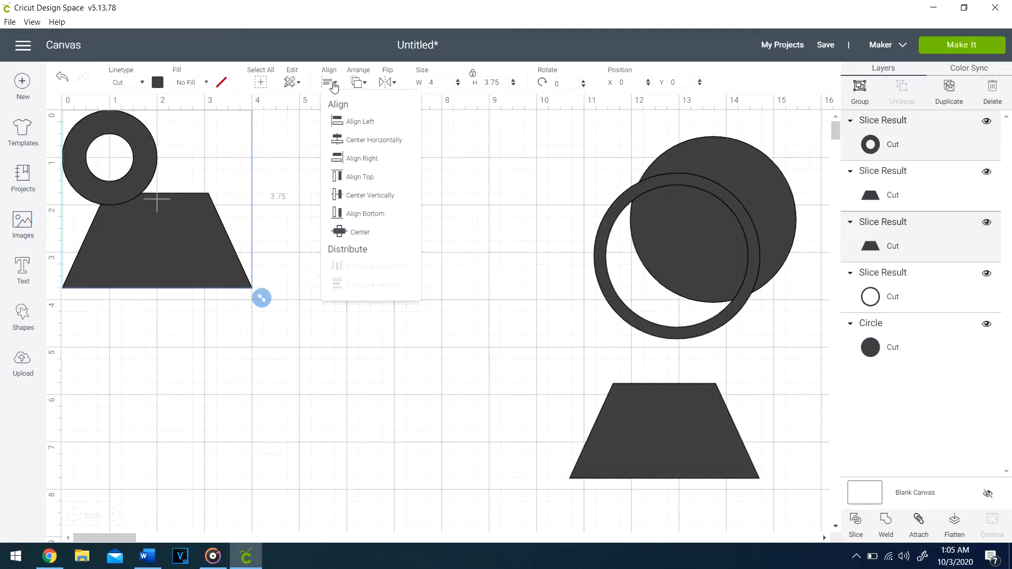
left_click(337, 140)
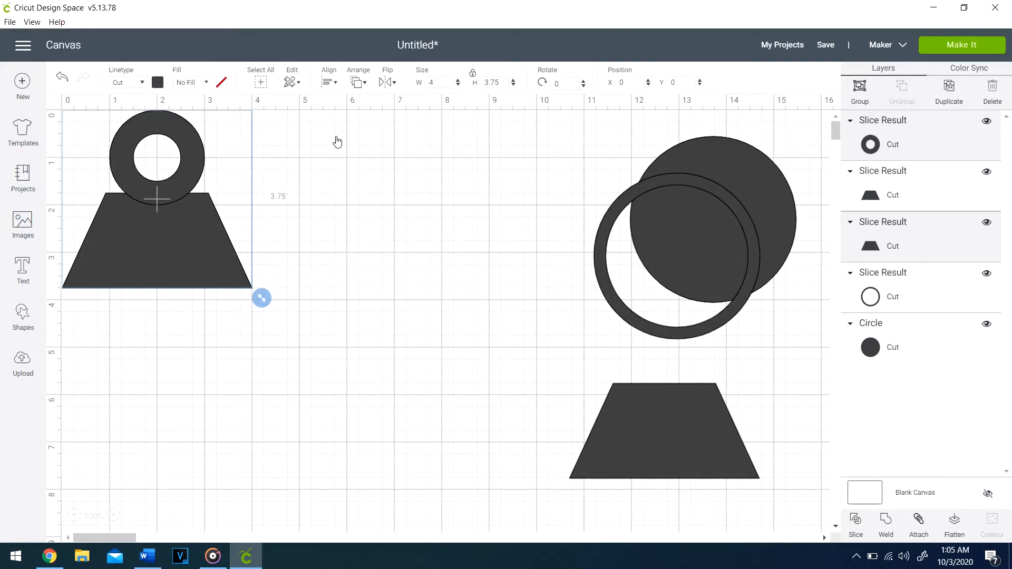
right_click(220, 207)
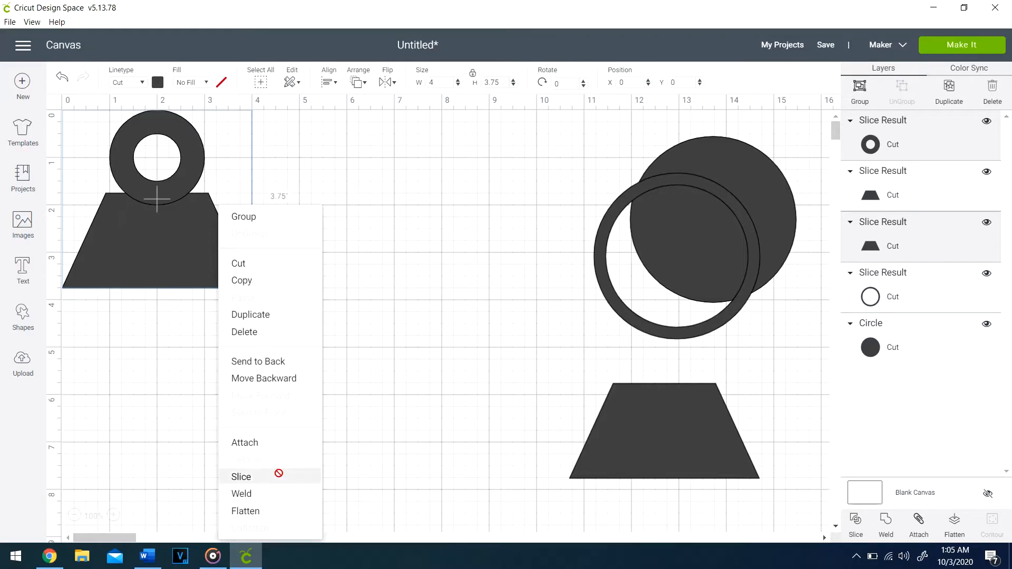
left_click(289, 502)
left_click_drag(155, 182, 340, 258)
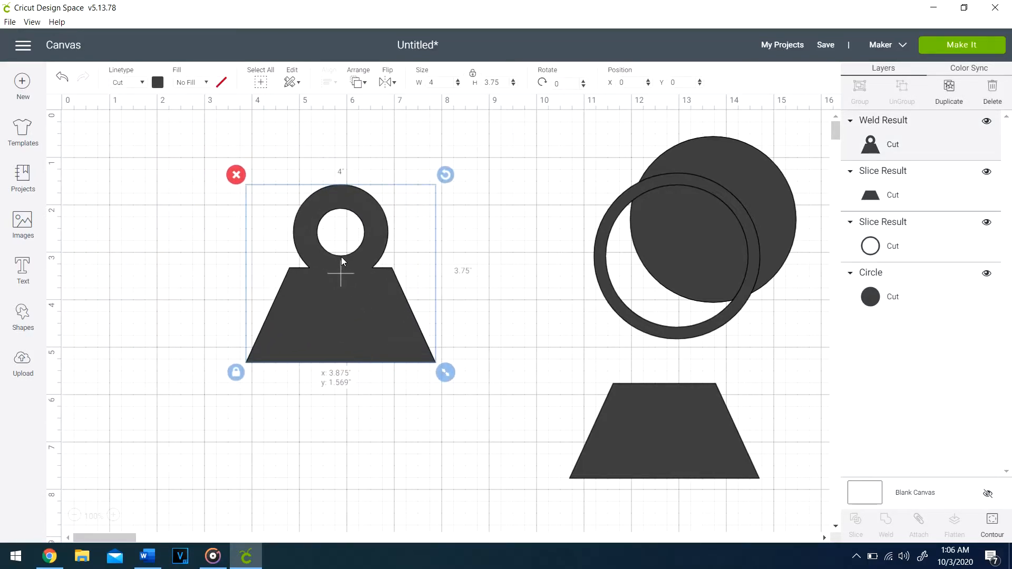
- Duplicate the welded hanger and set the width of both the copy and the original to 1 inch
right_click(341, 257)
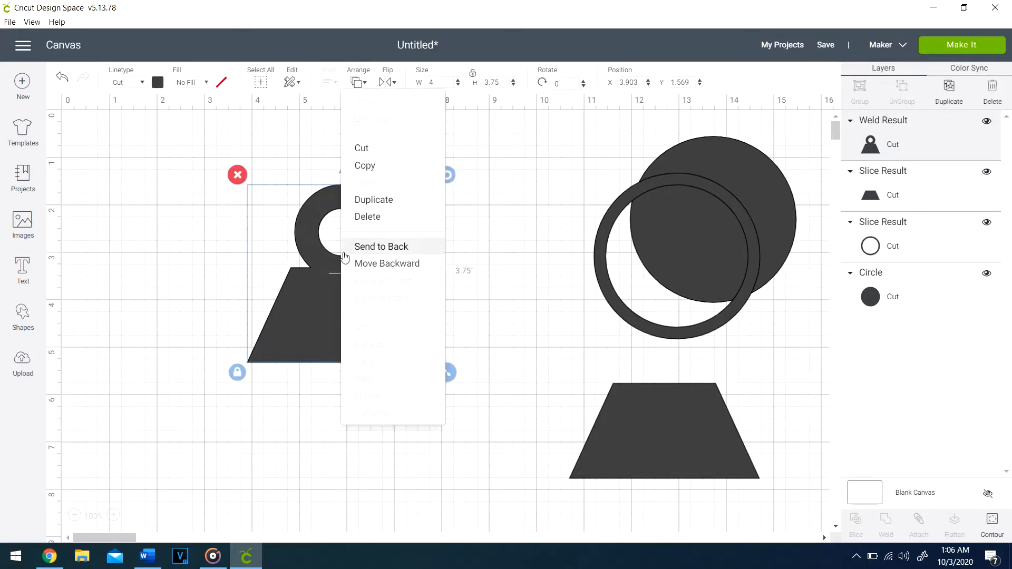
left_click(351, 204)
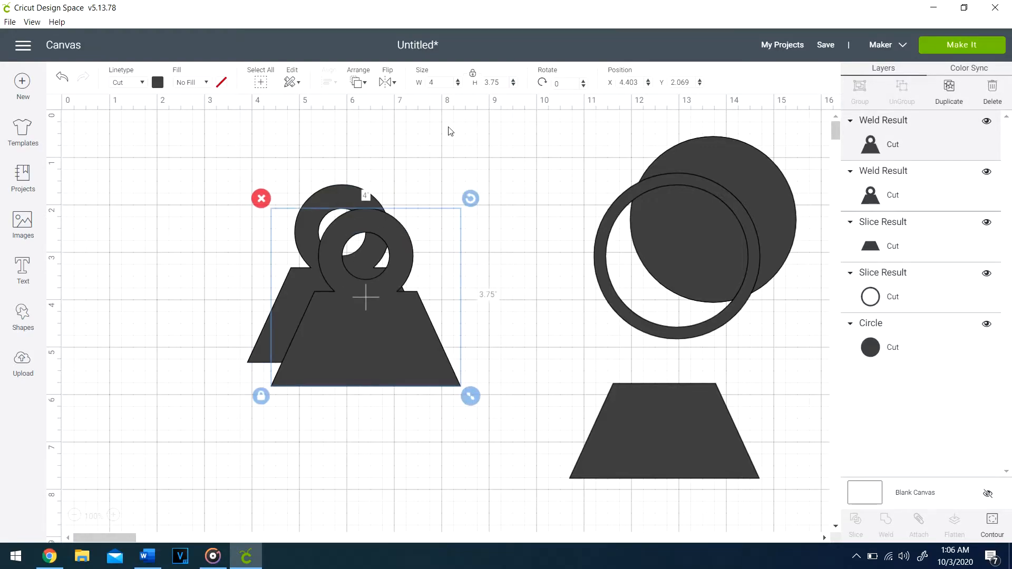
left_click(449, 83)
type("1")
key("Return")
left_click(368, 261)
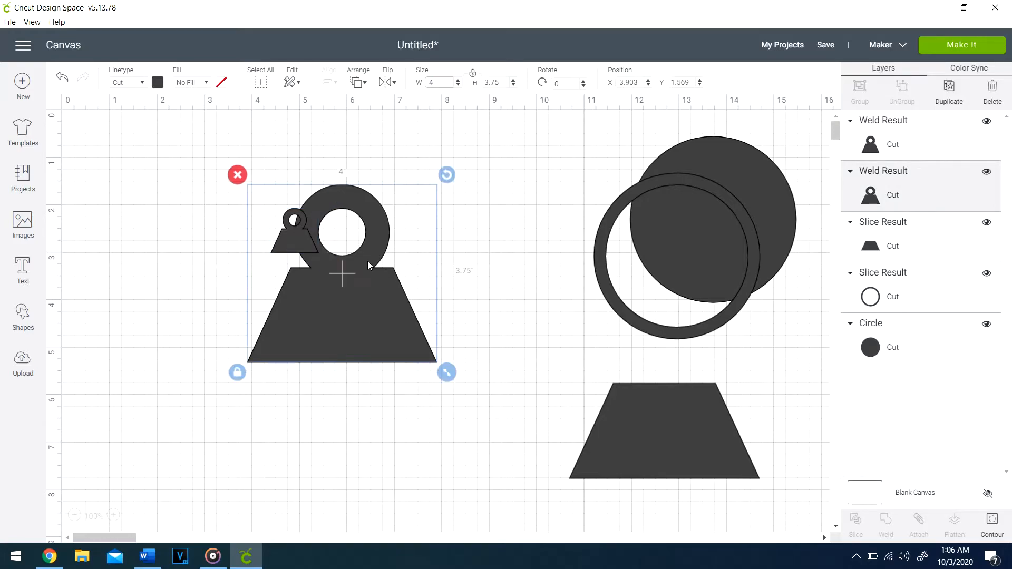
left_click(438, 78)
type("1")
key("Return")
- Spread the two small hangers apart and move the large ring off the solid circle to open canvas
left_click_drag(289, 216, 503, 174)
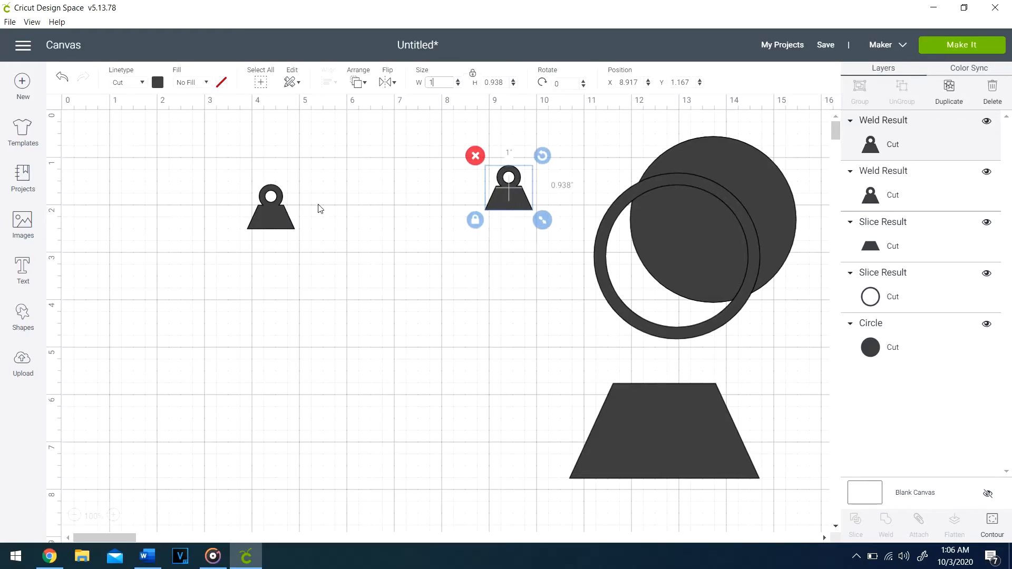
left_click(283, 211)
left_click_drag(283, 207, 255, 192)
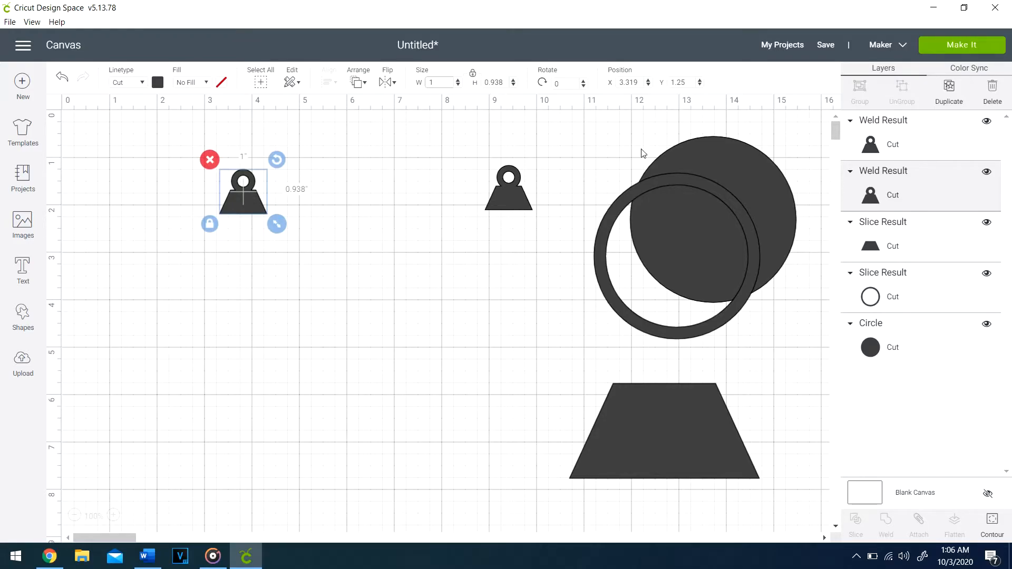
left_click_drag(620, 207, 359, 274)
- Position the original small hanger at X 0, Y 0
left_click(245, 194)
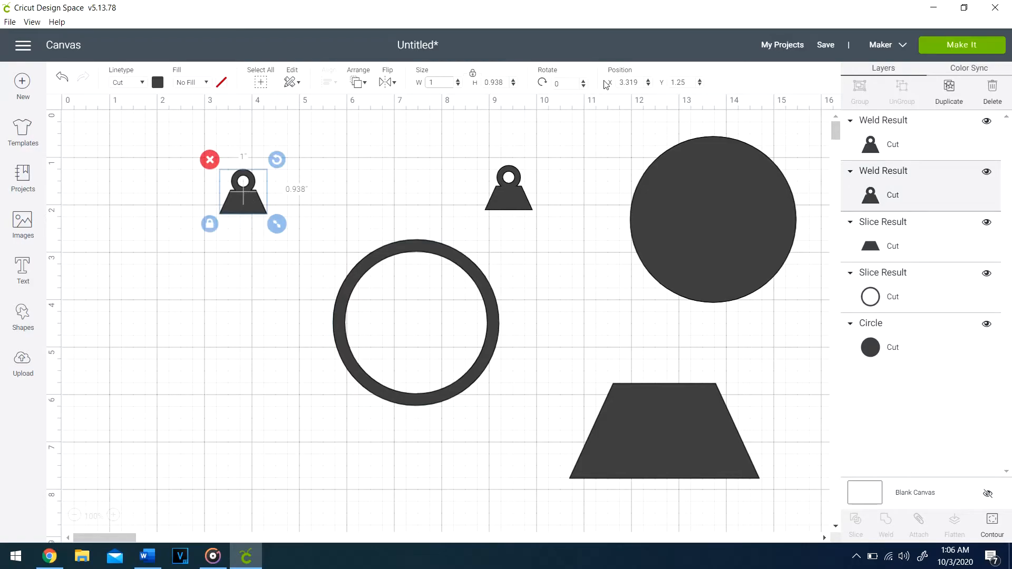
double_click(633, 83)
type("0")
key("Return")
double_click(681, 82)
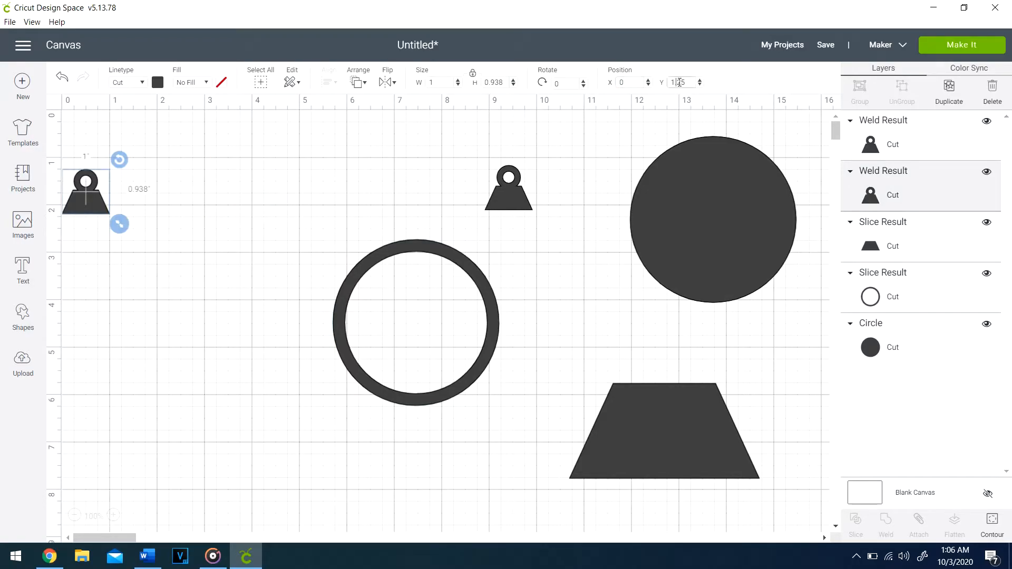
type("0")
key("Return")
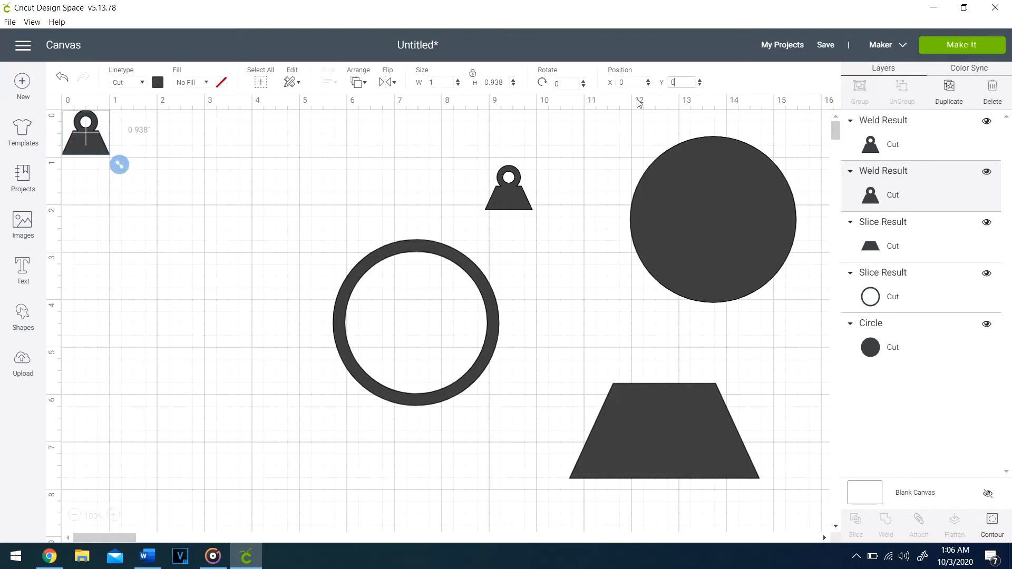
- Position the large ring at X 0, Y 0.8 so its top meets the base of the hanger
left_click(446, 254)
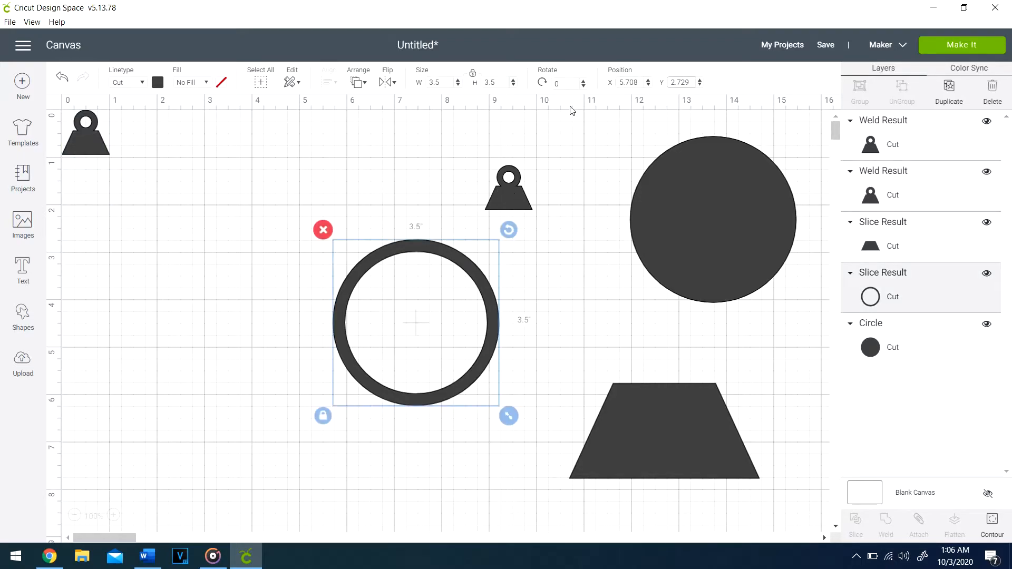
double_click(624, 82)
type("0")
key("Return")
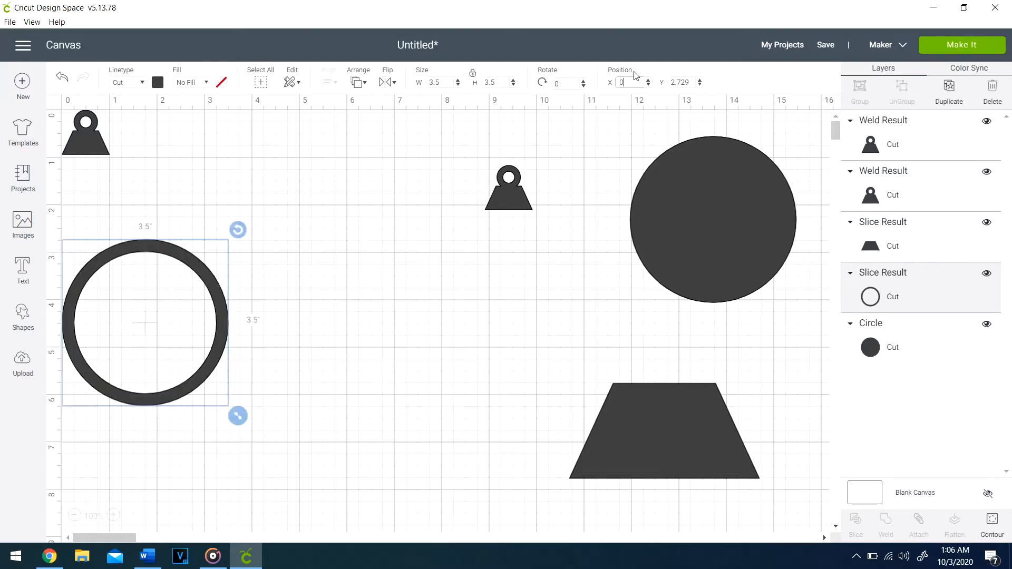
double_click(687, 81)
key("BackSpace")
key("Return")
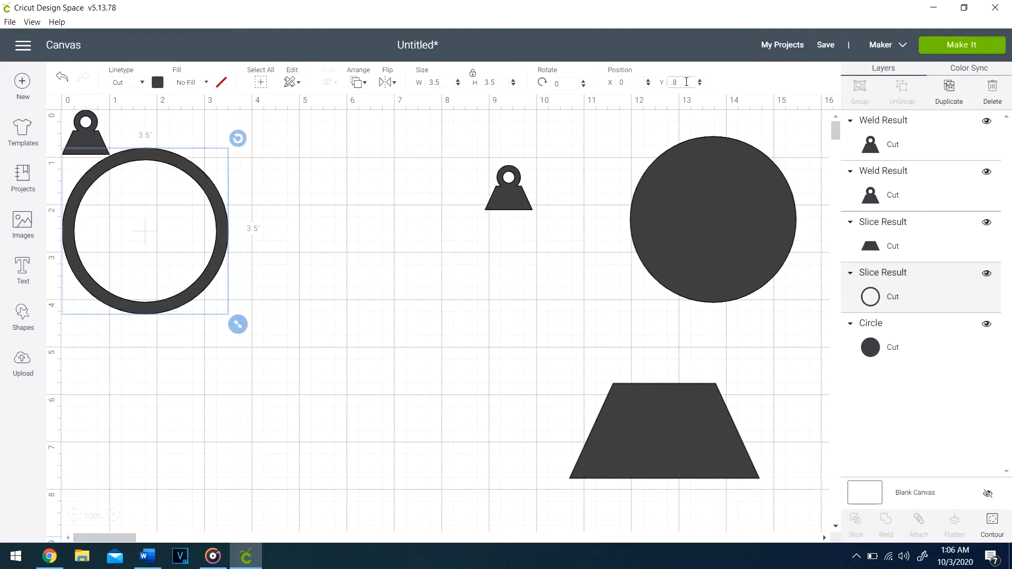
- Center the hanger and large ring horizontally, weld them together, and move the ornament frame away from the canvas corner
left_click(91, 145, "shift")
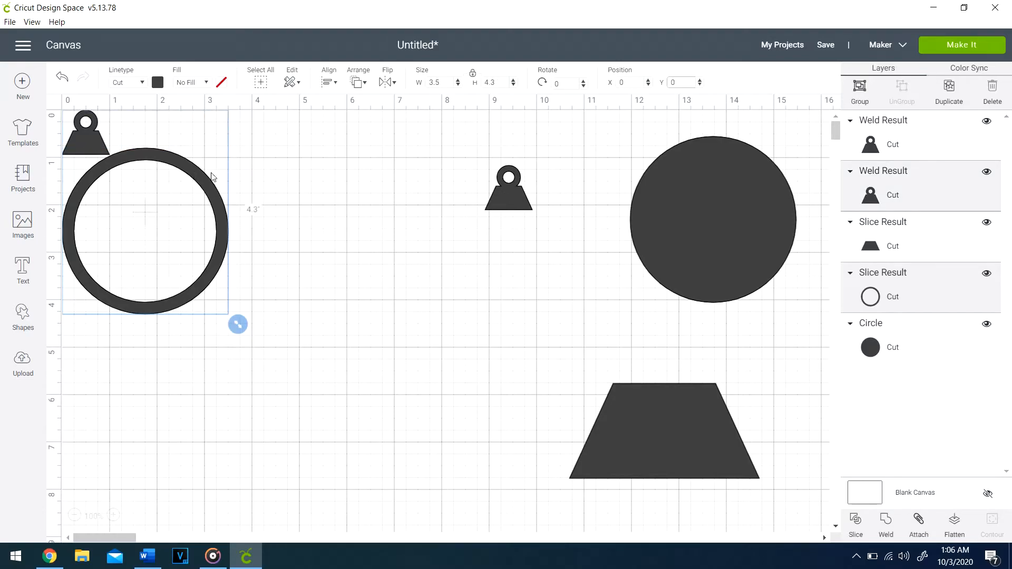
left_click(335, 85)
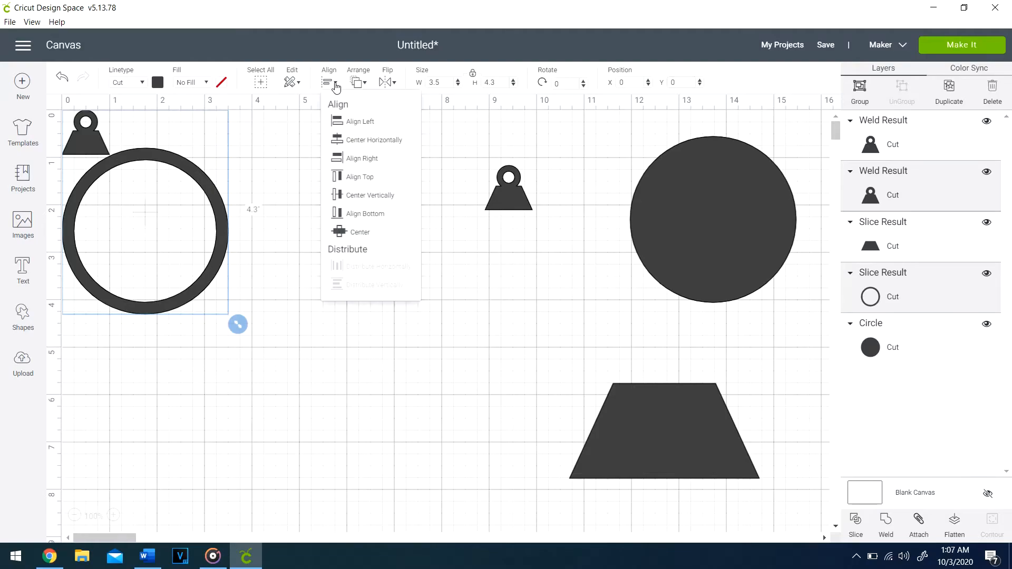
left_click(357, 143)
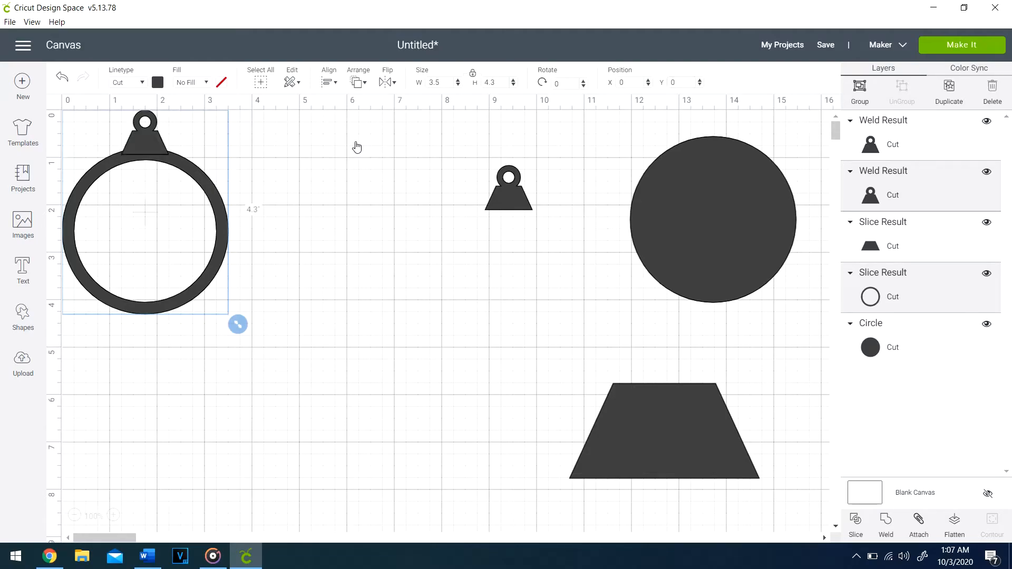
right_click(208, 182)
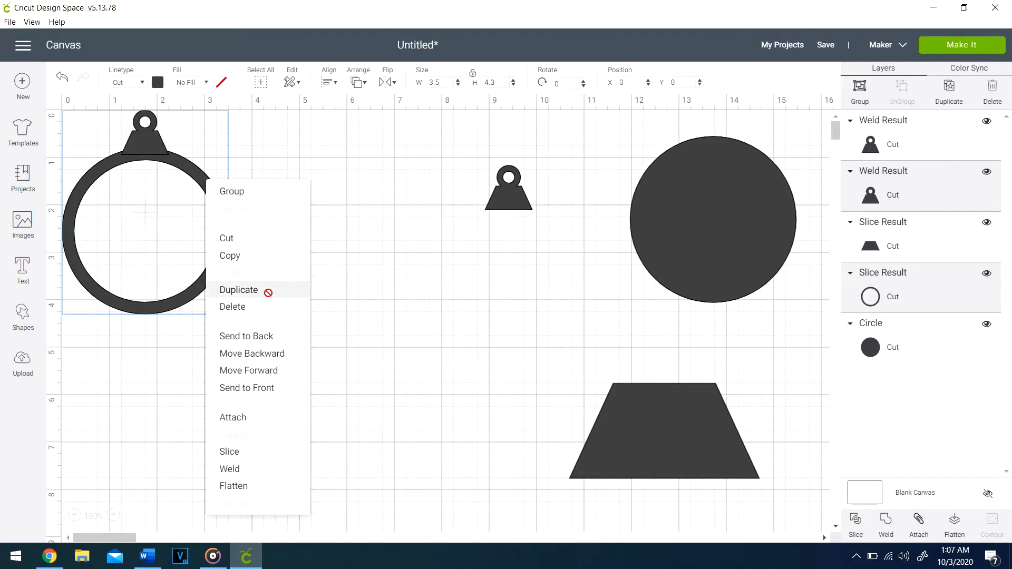
left_click(260, 469)
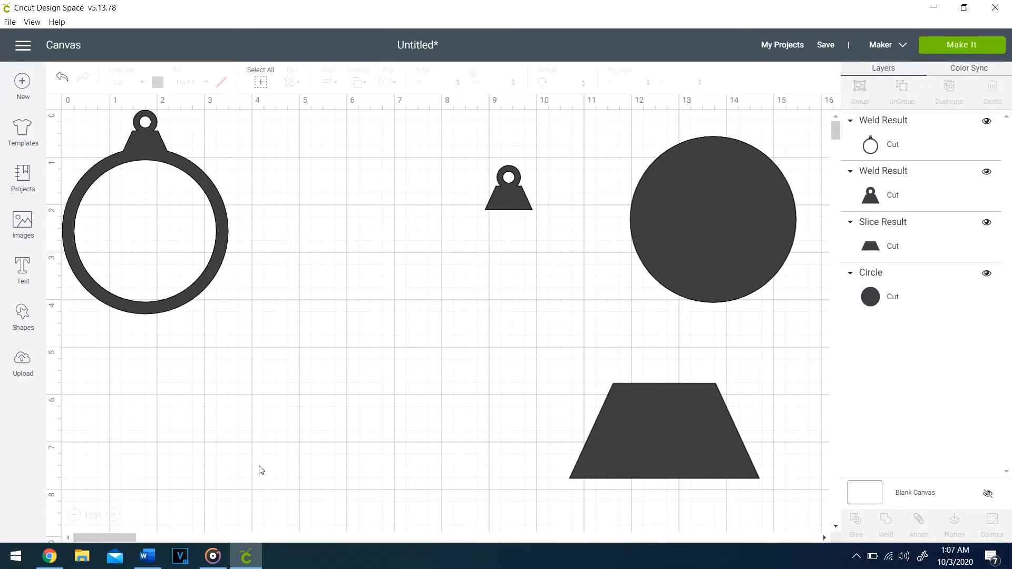
left_click_drag(210, 185, 342, 339)
- Position the remaining small hanger at X 0, Y 0
left_click(507, 182)
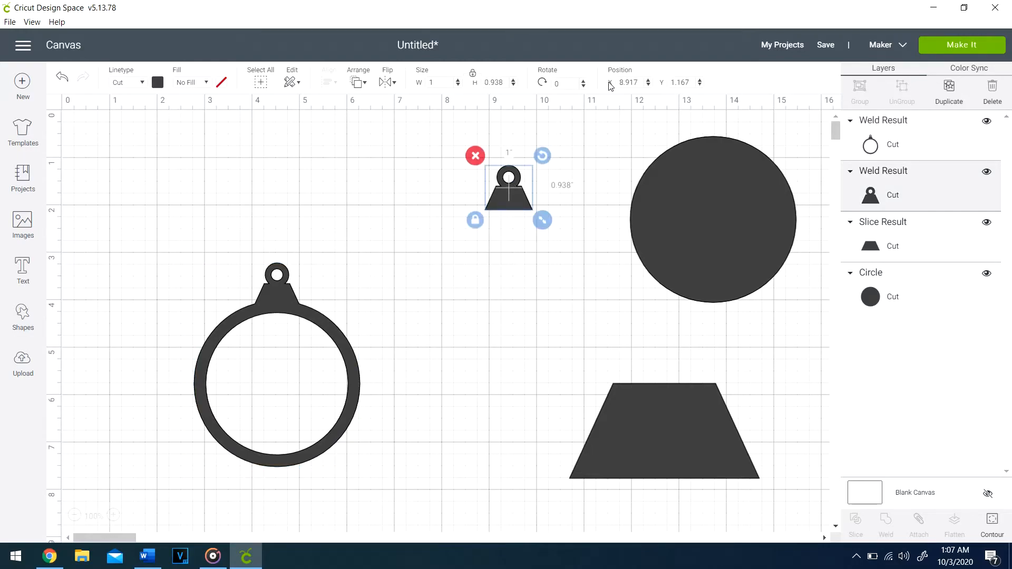
double_click(631, 82)
type("0")
key("Return")
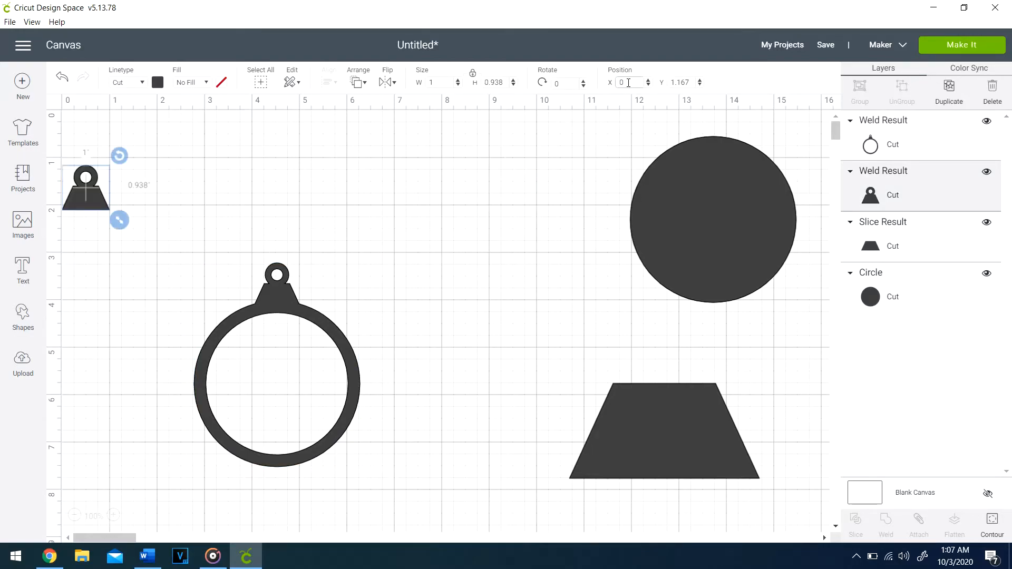
double_click(680, 82)
type("0")
key("Return")
- Position the large solid circle at X 0, Y 0.8 so its top meets the base of the hanger
left_click(722, 170)
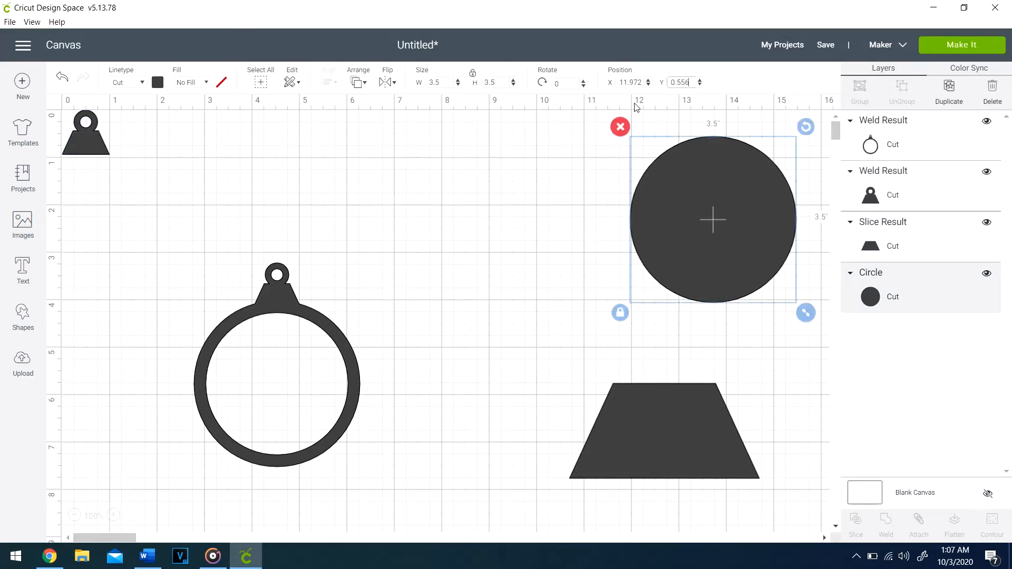
double_click(637, 82)
type("0")
key("Return")
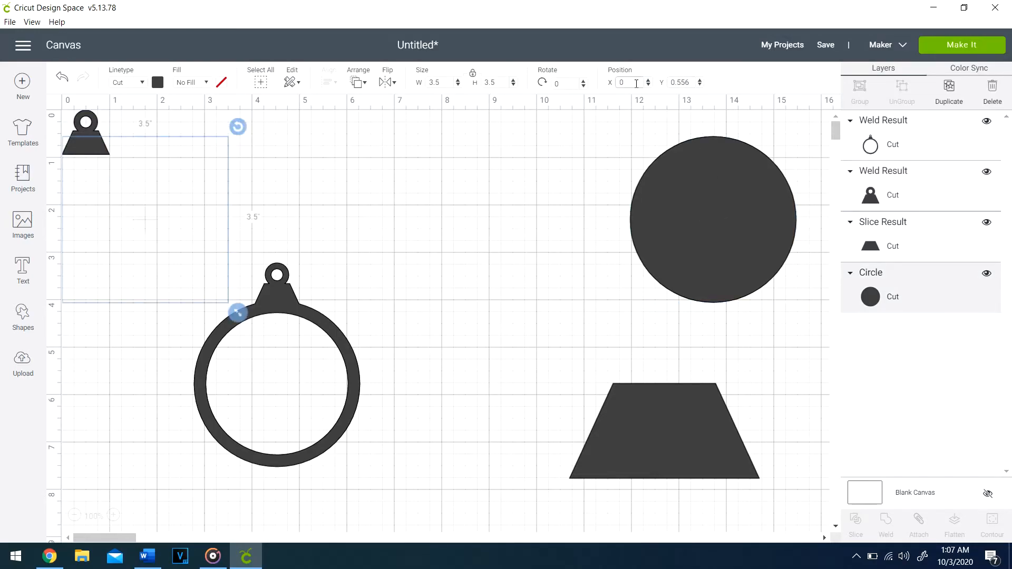
double_click(683, 79)
key("BackSpace")
key("Return")
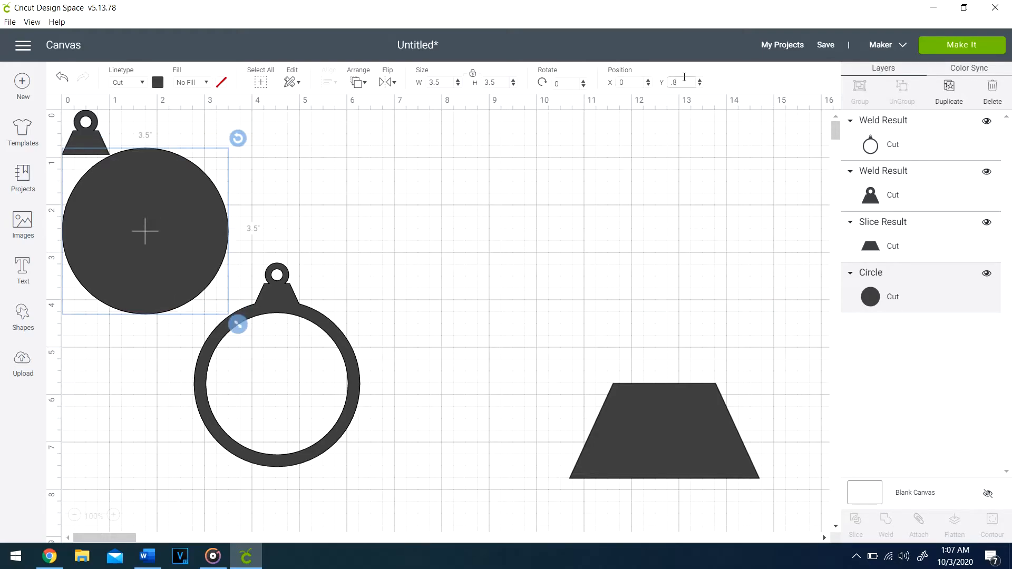
- Center the hanger and solid circle horizontally and weld them into a solid ornament
left_click(106, 149, "shift")
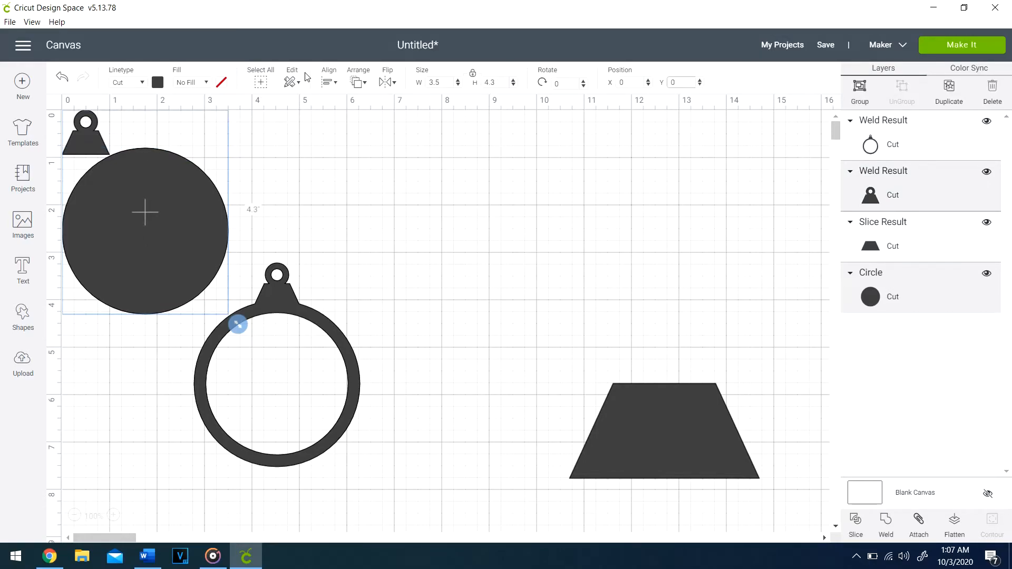
left_click(327, 83)
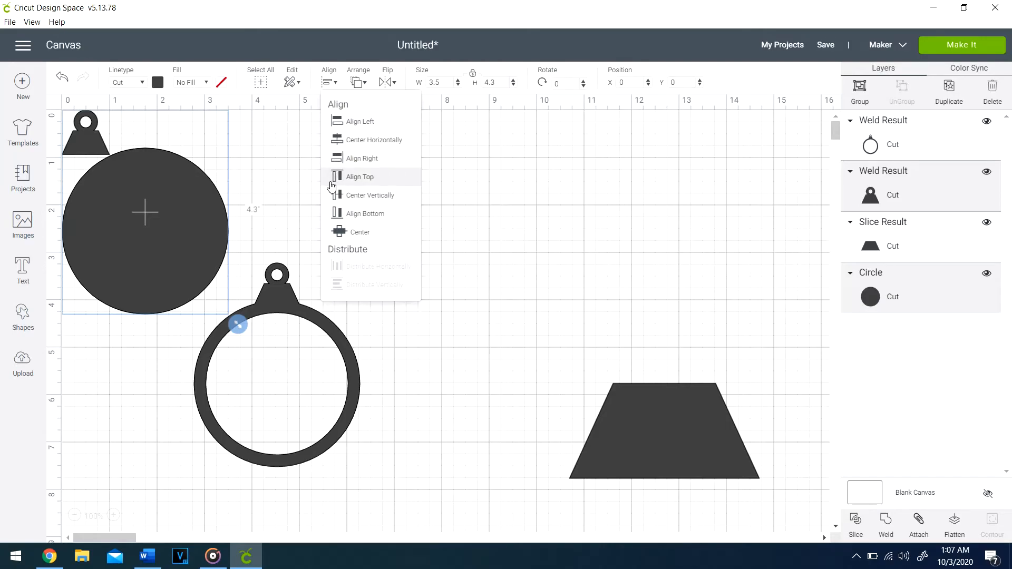
left_click(354, 141)
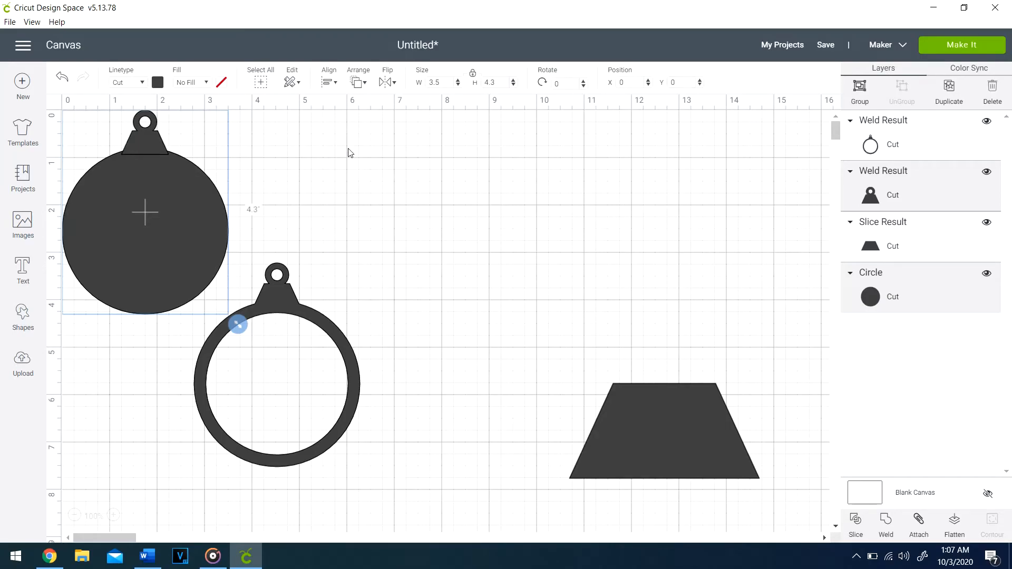
right_click(195, 199)
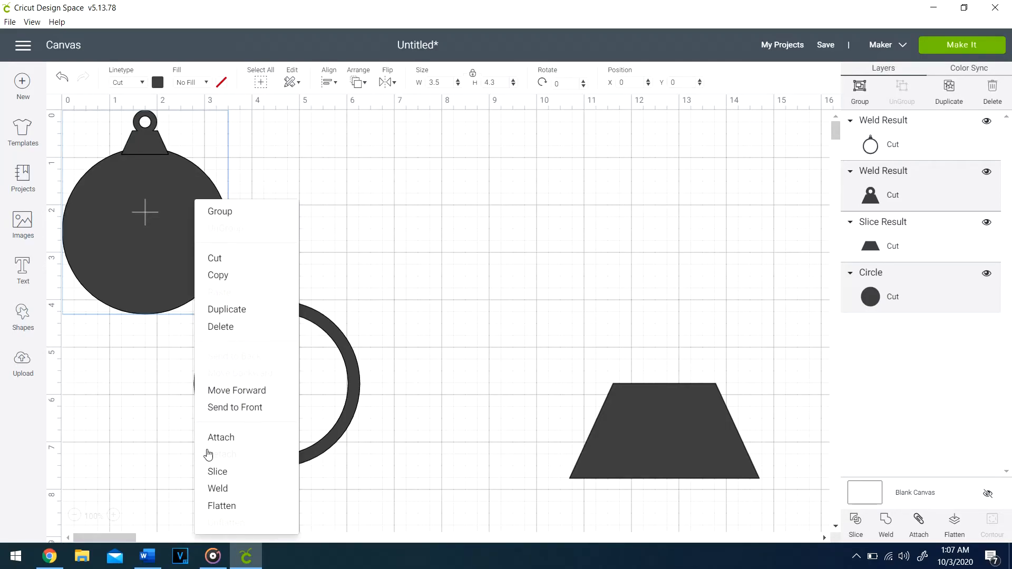
left_click(212, 488)
- Move the solid ornament and ornament frame aside and bring the large trapezoid onto open canvas
left_click_drag(185, 228, 811, 220)
left_click_drag(235, 374, 640, 257)
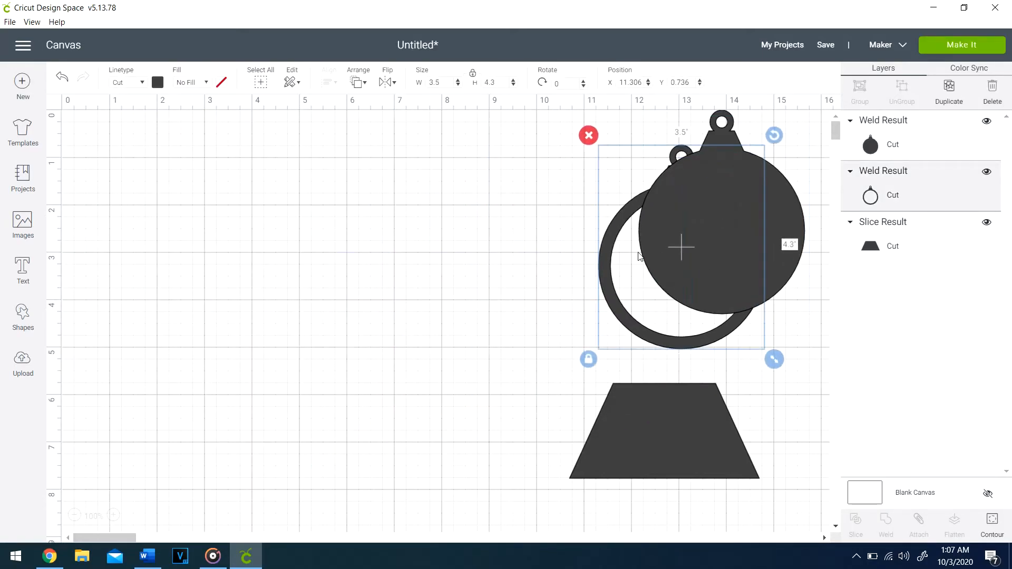
left_click_drag(629, 411, 356, 359)
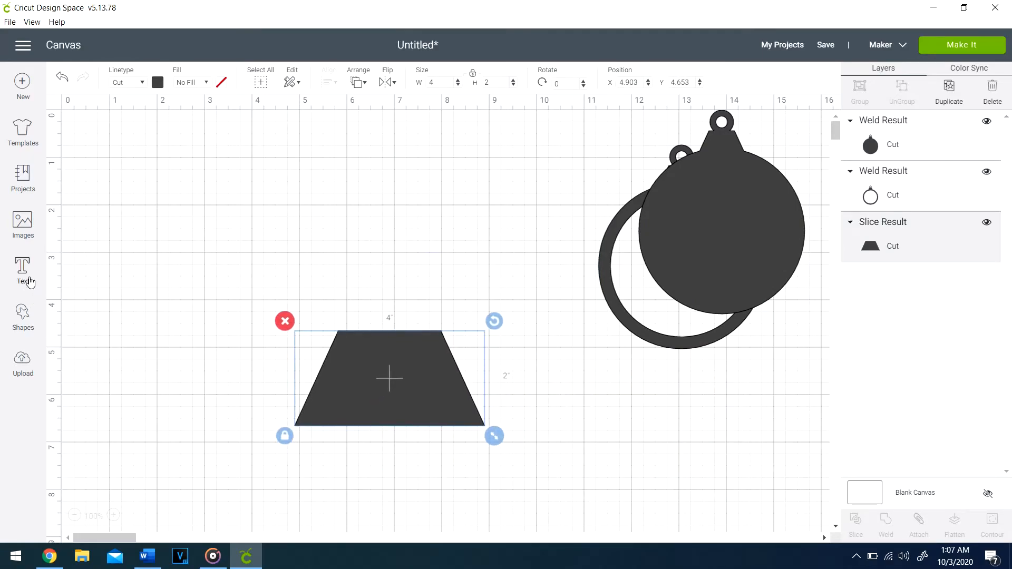
- Create eight circles 0.5 wide near the trapezoid by adding one circle, resizing it and duplicating it
left_click(26, 319)
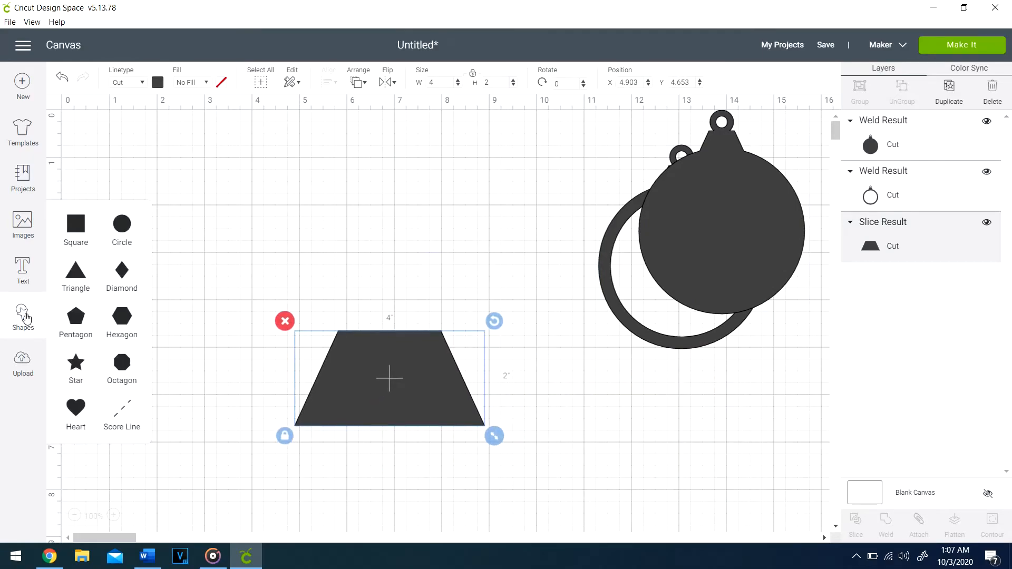
left_click(122, 227)
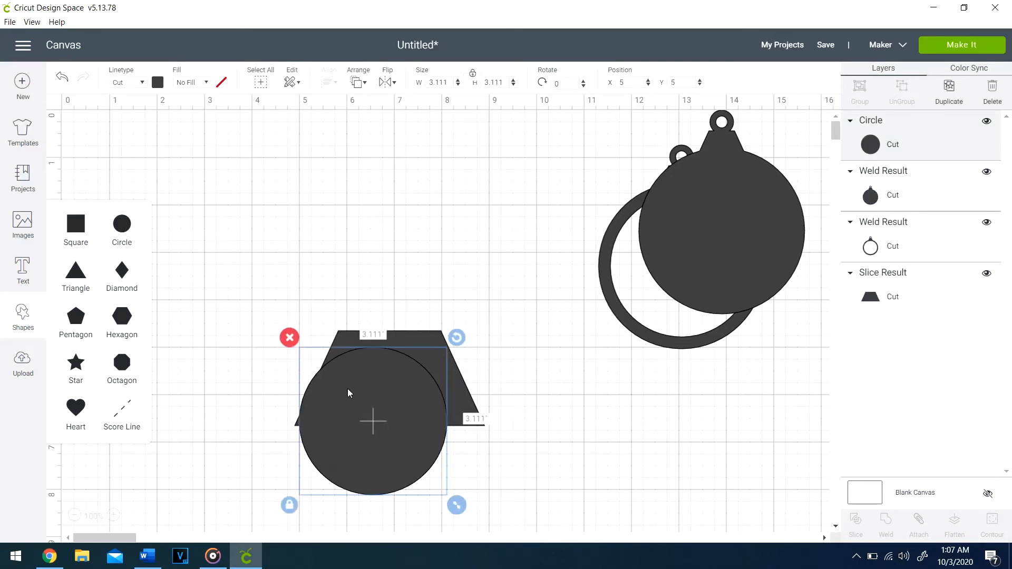
left_click_drag(365, 405, 368, 402)
left_click(447, 83)
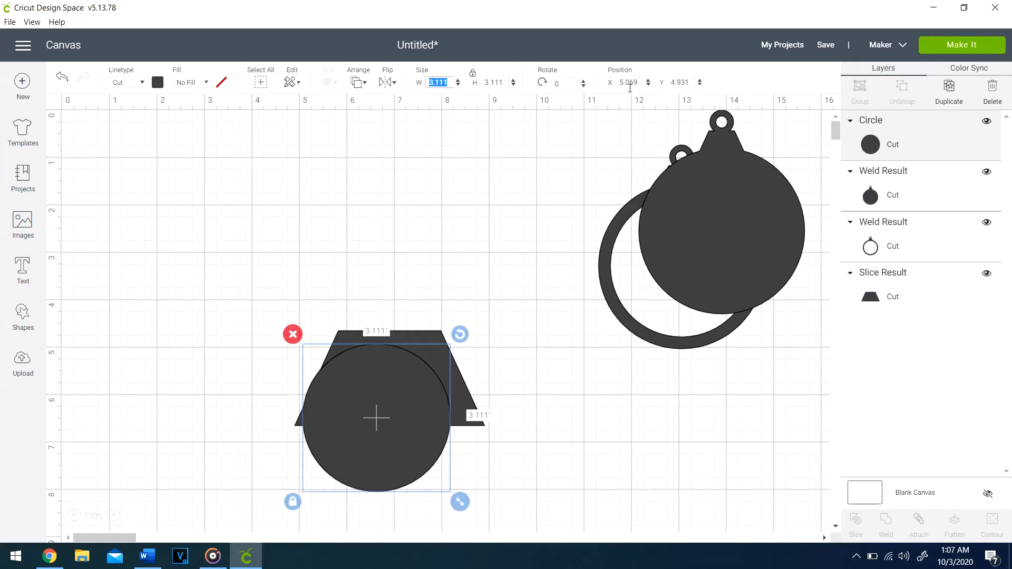
type(".5")
key("Return")
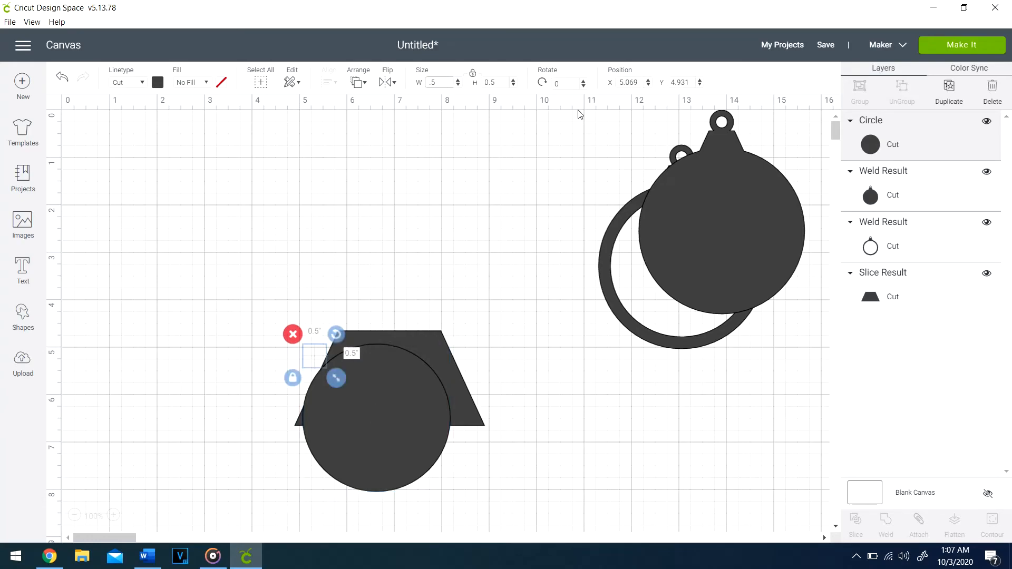
left_click_drag(320, 359, 245, 391)
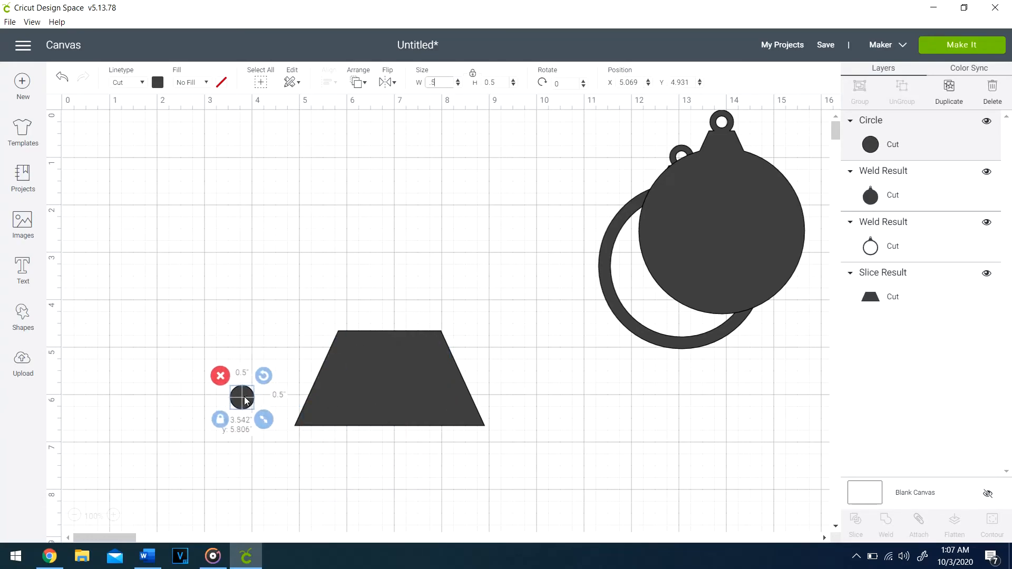
right_click(245, 401)
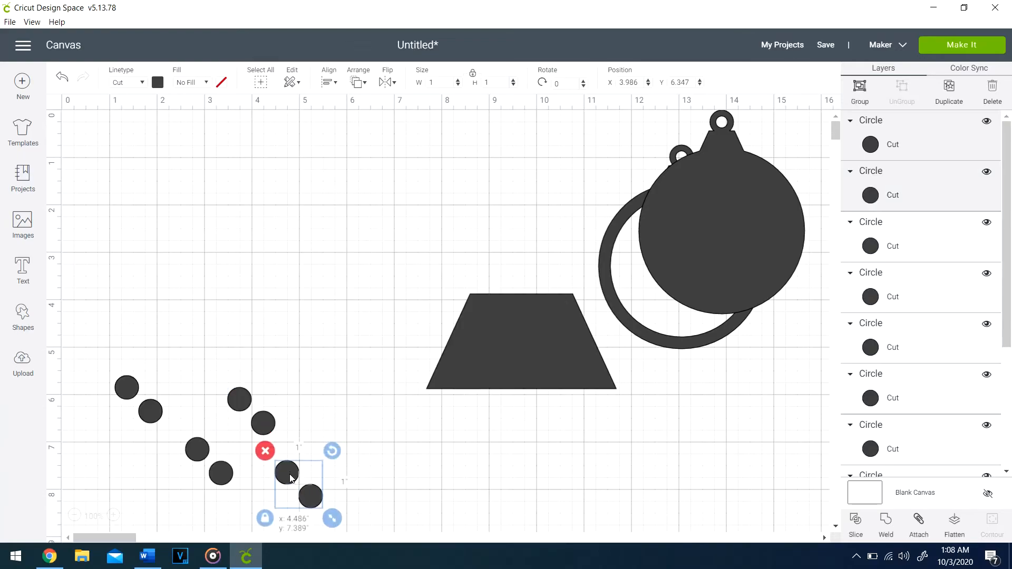
left_click_drag(290, 478, 291, 473)
- Position the large trapezoid at X 0, Y 0
left_click(549, 332)
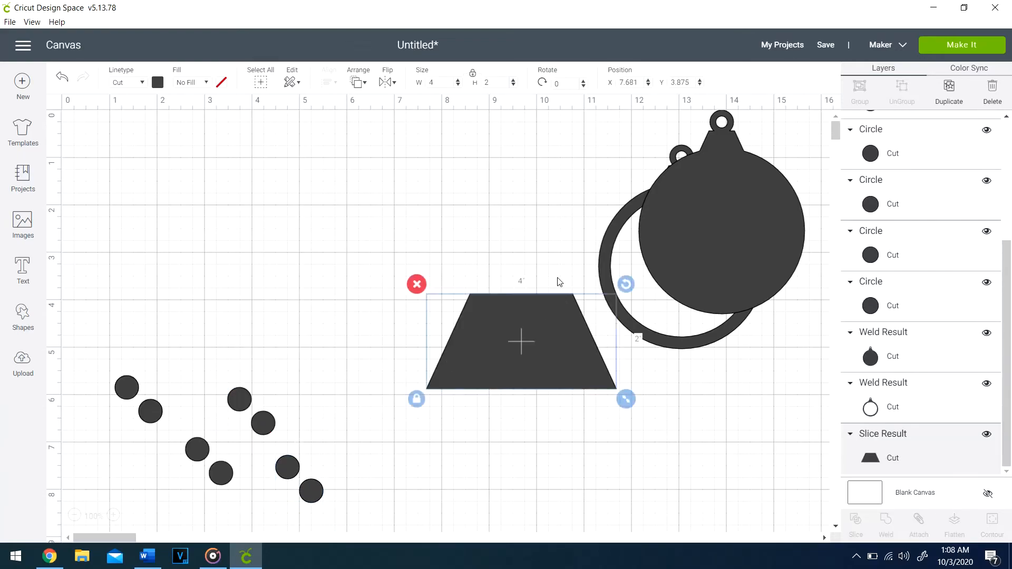
double_click(623, 83)
type("0")
key("Return")
double_click(676, 82)
type("0")
key("Return")
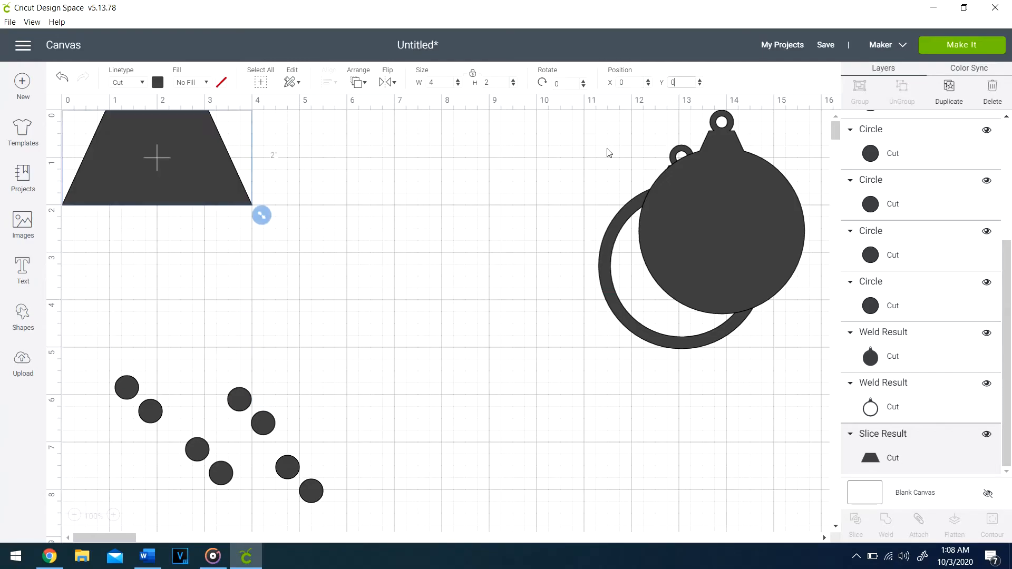
- Position the first small circle at X 0, Y 1.75 on the trapezoid's lower corner
left_click(128, 386)
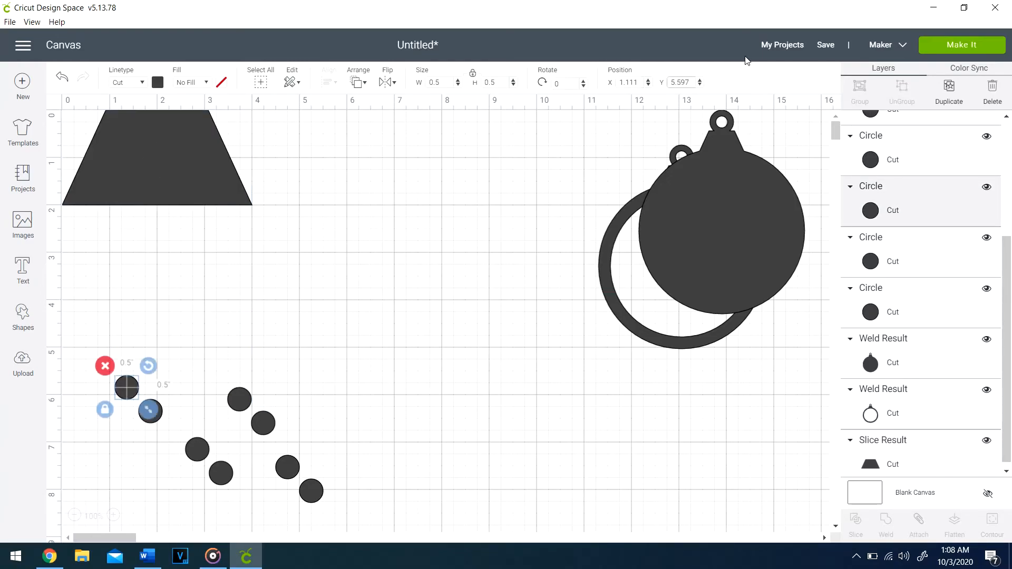
double_click(674, 83)
type("1.75")
key("Return")
double_click(635, 82)
type("0")
key("Return")
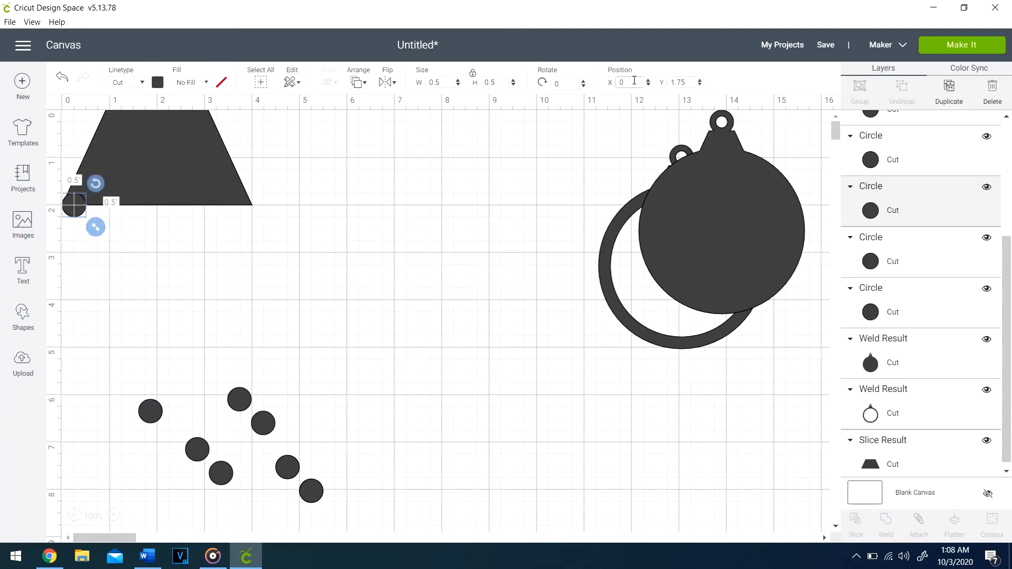
- Line up the remaining seven small circles edge to edge along the trapezoid's base at Y 1.75
left_click(151, 421)
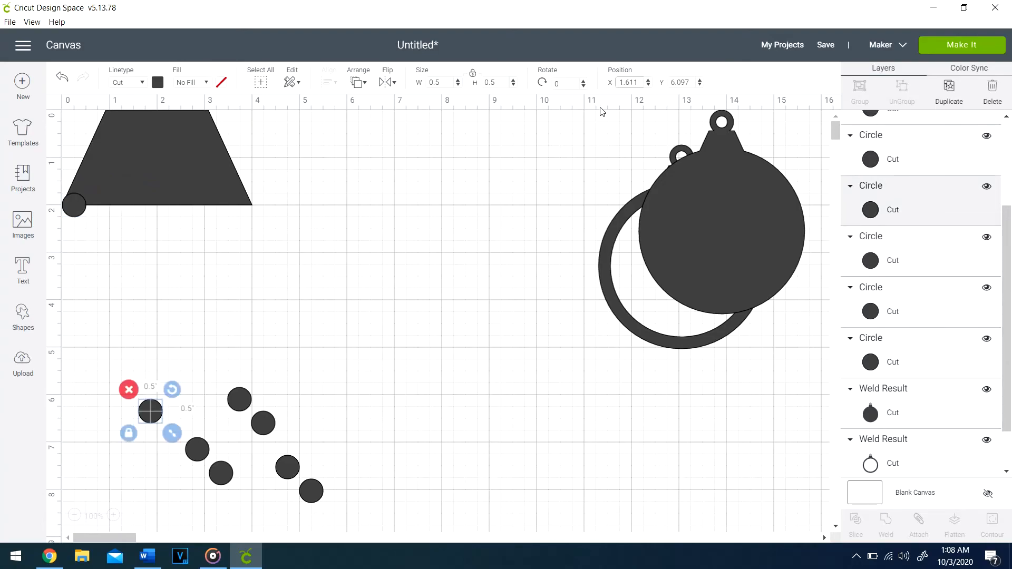
double_click(682, 83)
type("1.75")
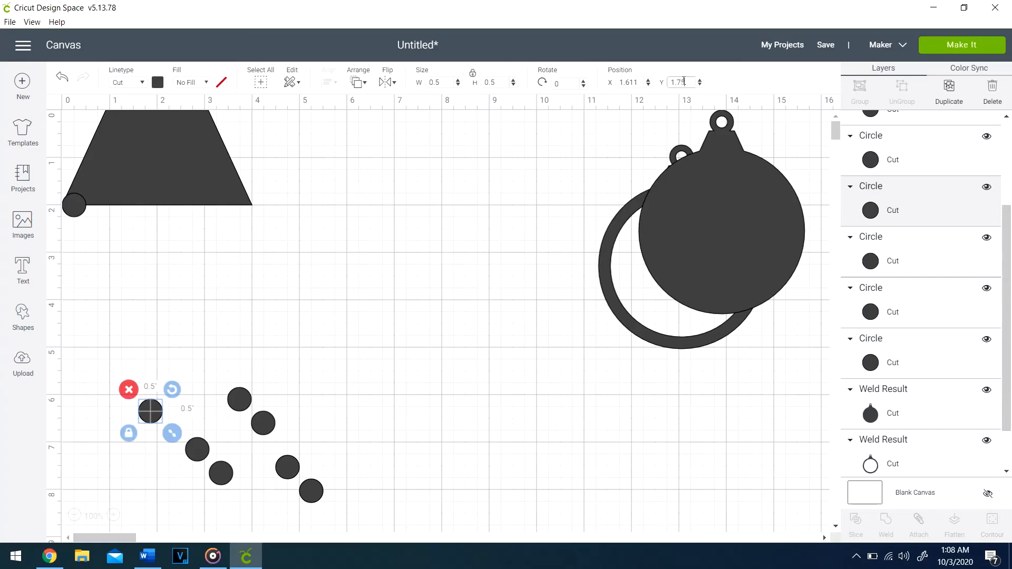
key("Return")
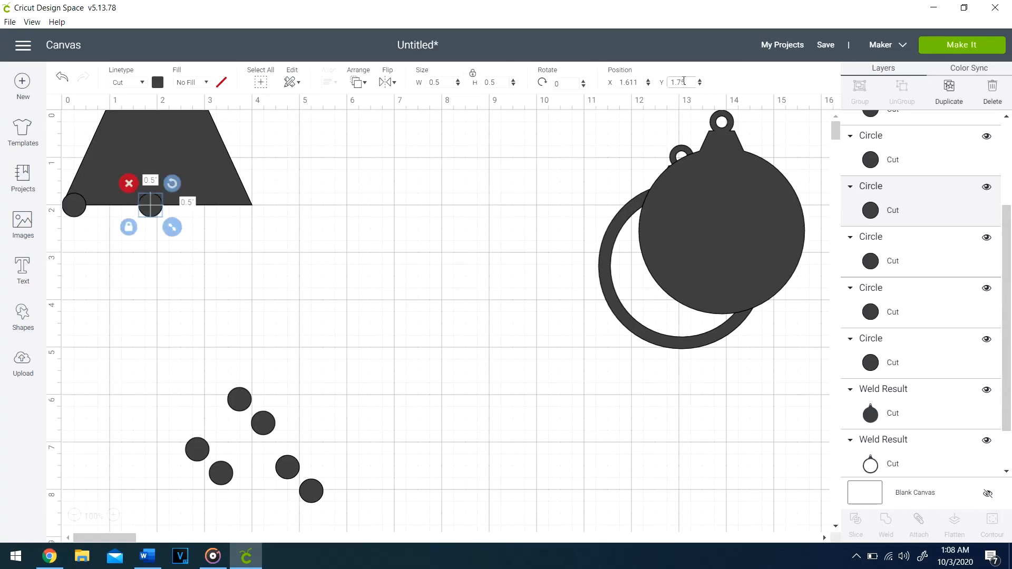
double_click(630, 82)
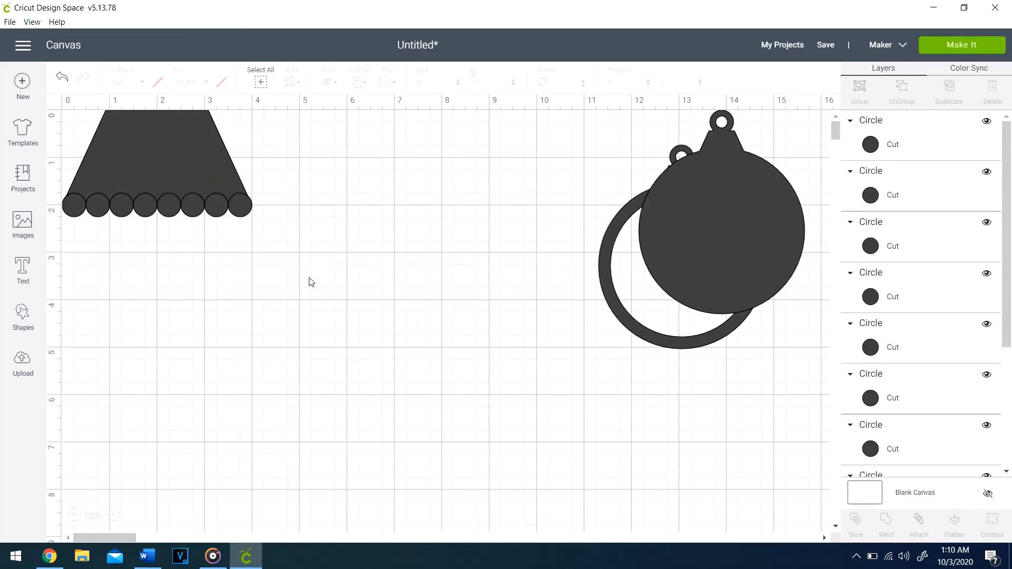
- Weld the trapezoid and its row of circles into a scalloped cap and set the cap's width to 1
left_click_drag(308, 271, 77, 142)
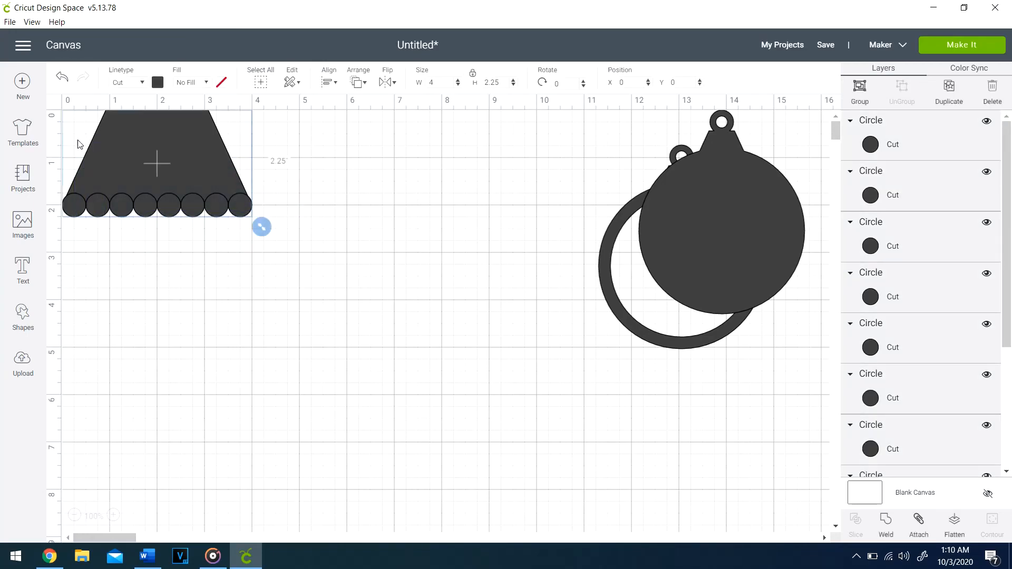
right_click(146, 178)
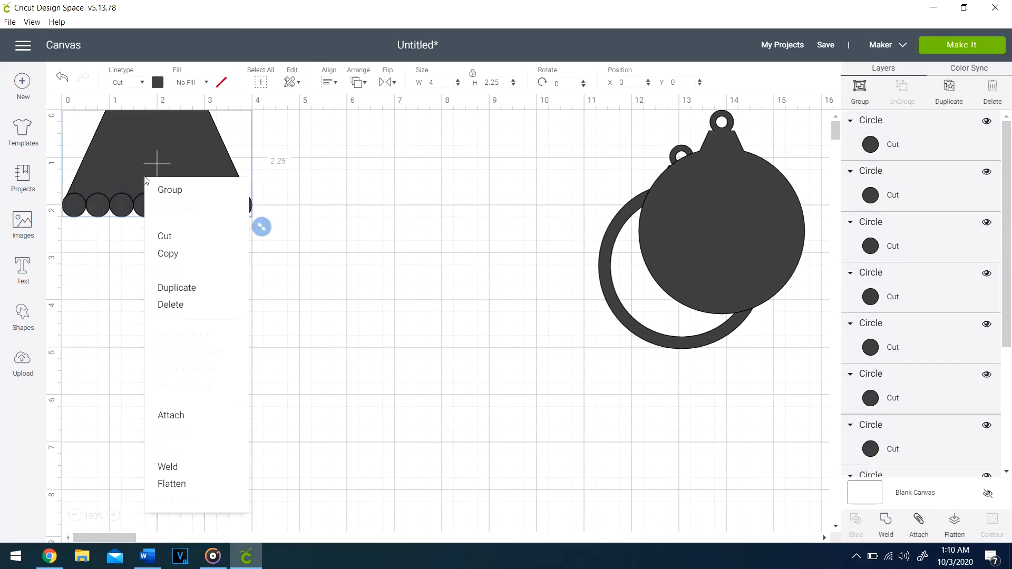
left_click(169, 466)
left_click_drag(189, 147, 259, 235)
left_click(440, 82)
type("1")
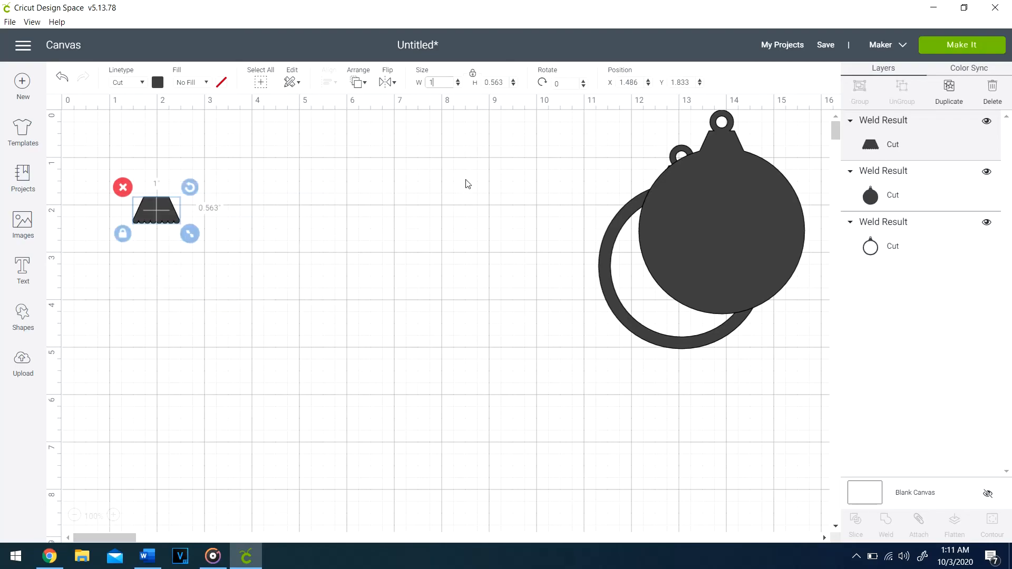
- Send the solid ornament to the back and stack the ornament frame and scalloped cap on top of it
left_click_drag(605, 274, 386, 301)
left_click_drag(648, 225, 590, 271)
right_click(591, 271)
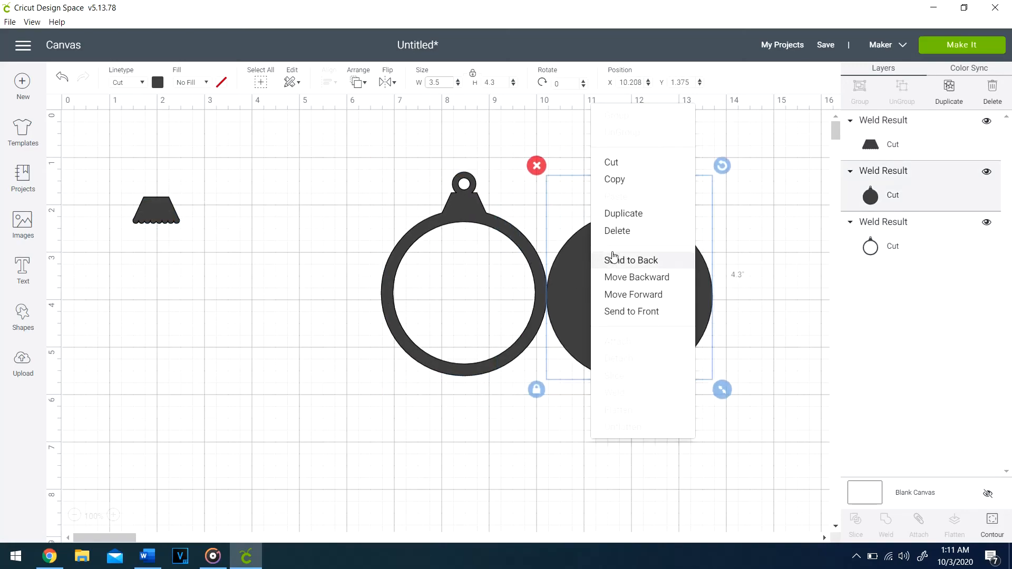
left_click(612, 259)
left_click_drag(527, 256, 692, 263)
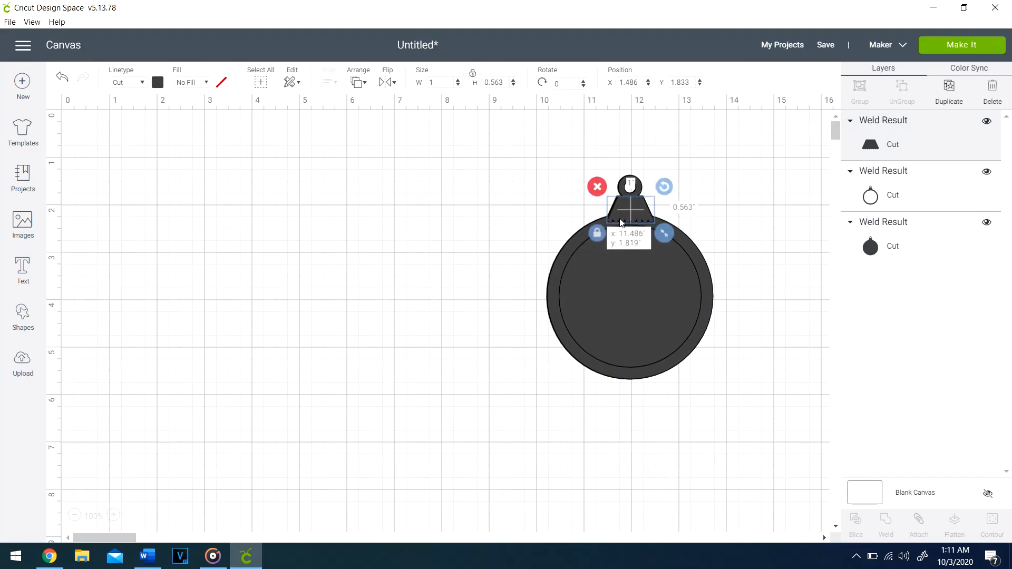
left_click(473, 356)
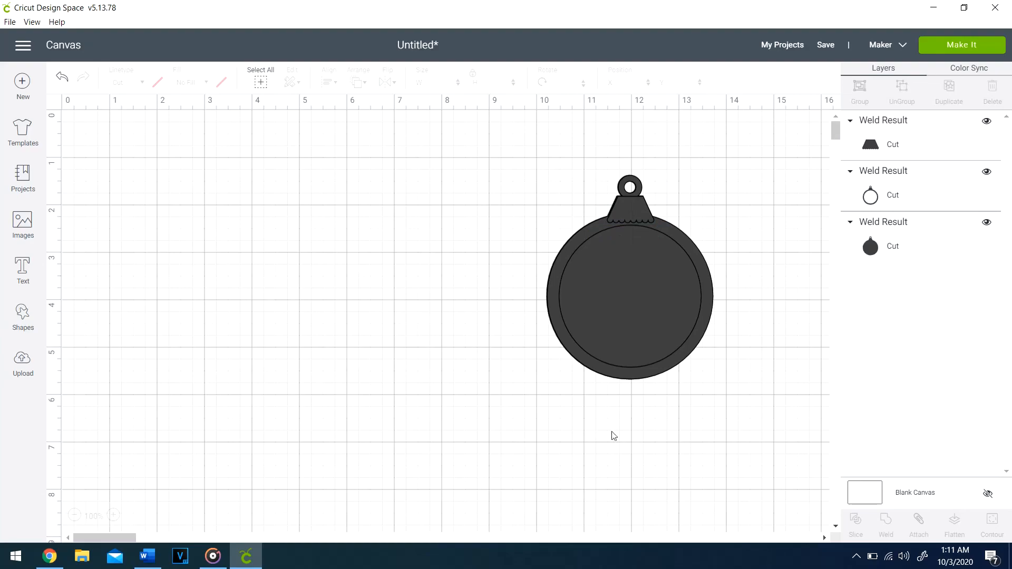